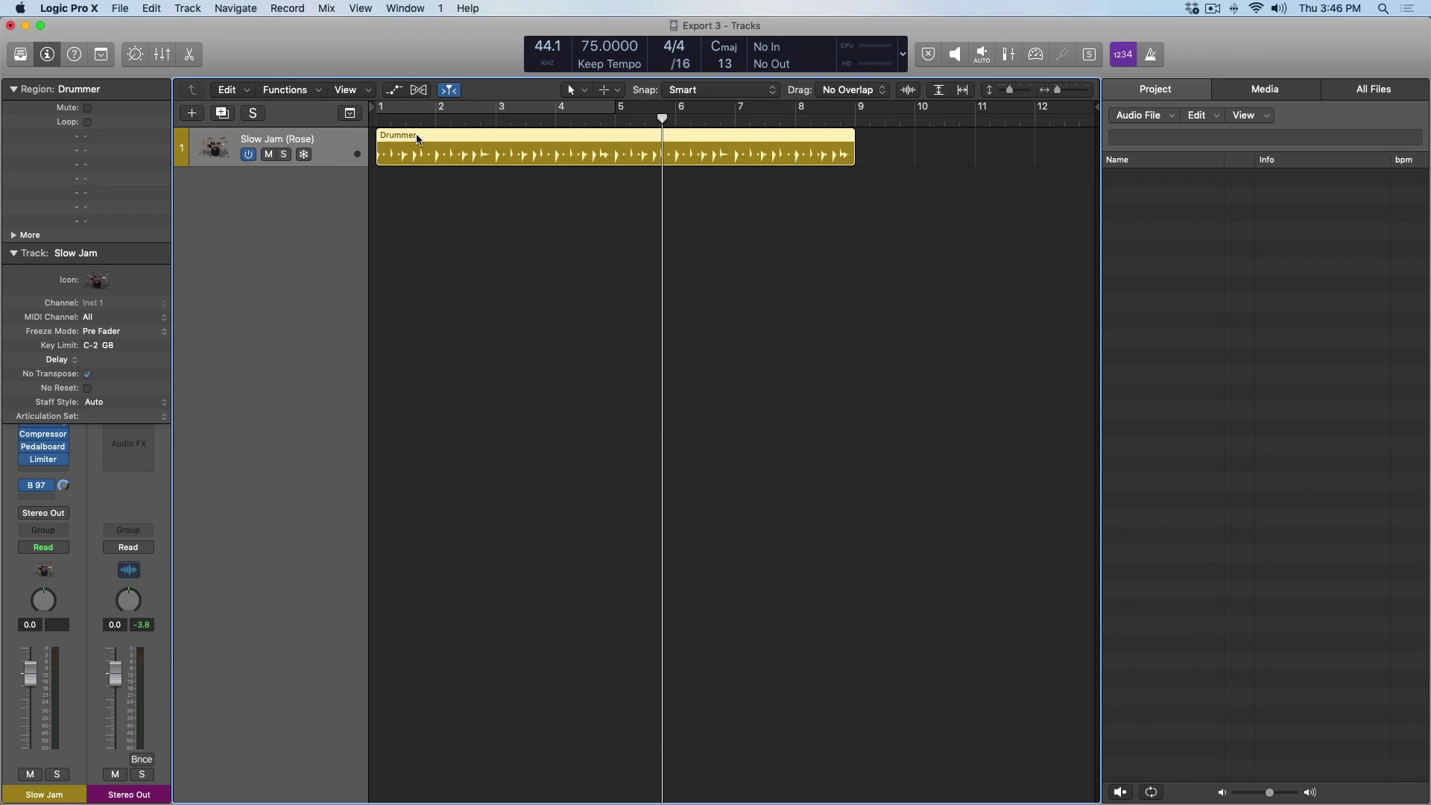
Play the drummer from bar 1 with its B 97 reverb send on, then select the reverb aux strip
key(x)
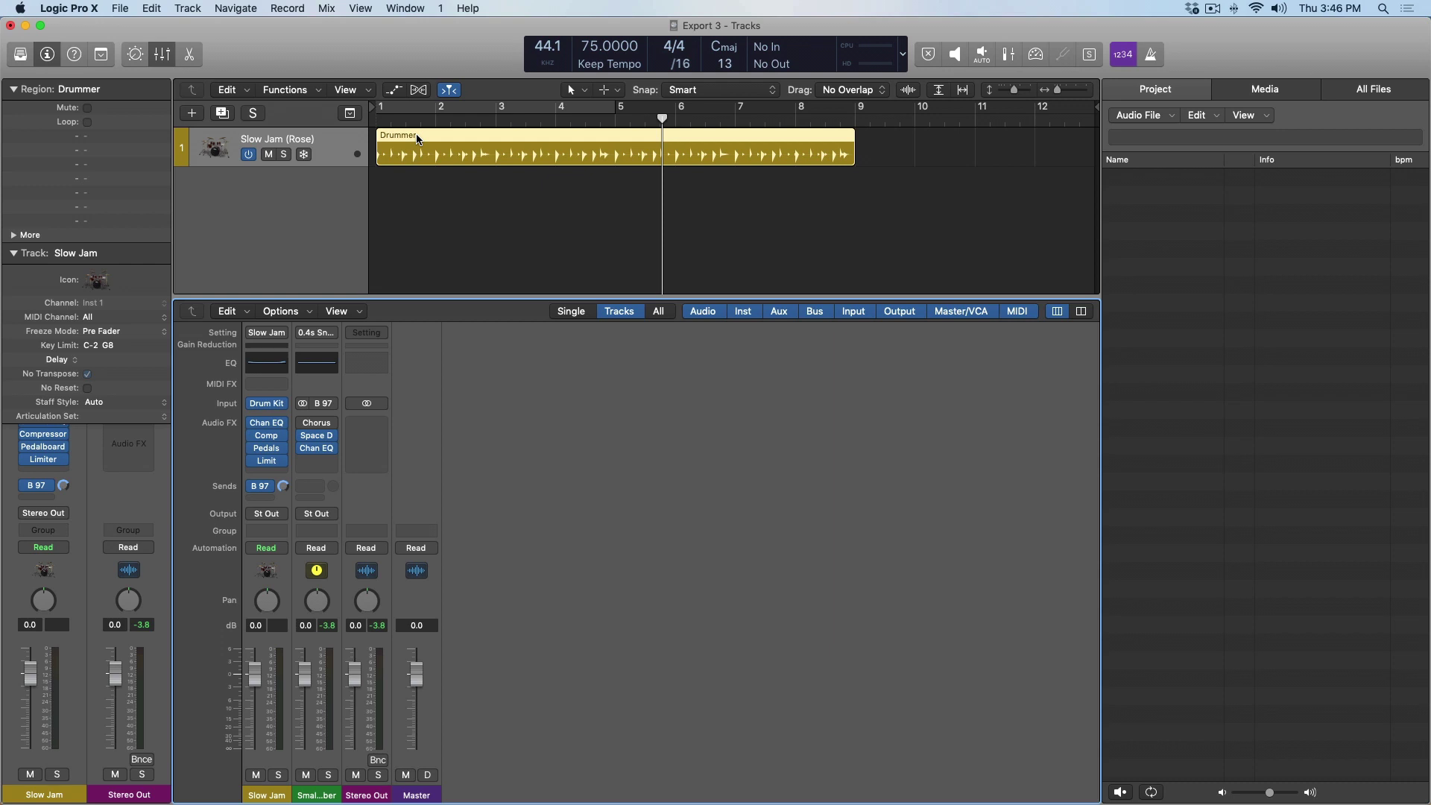
key(Return)
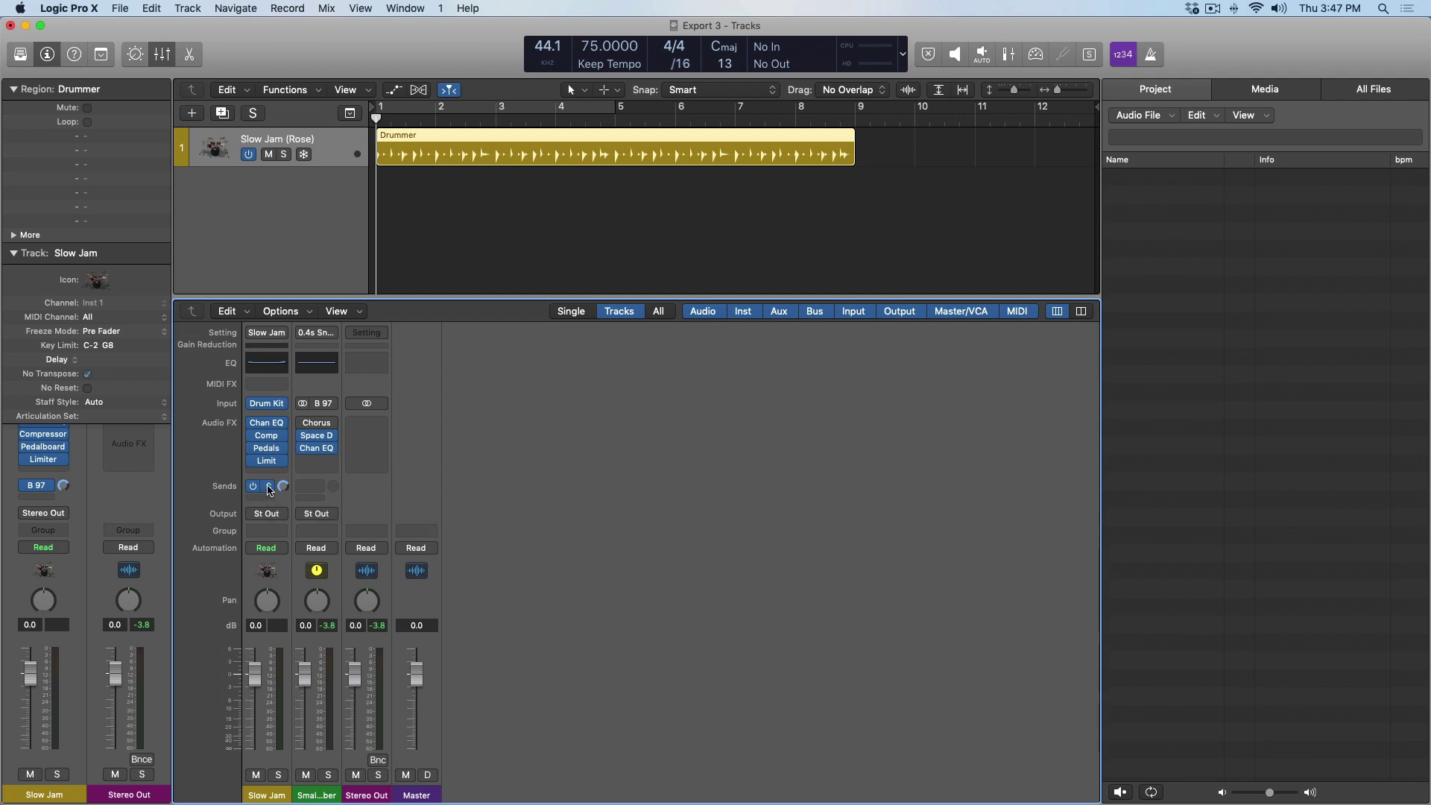
key(space)
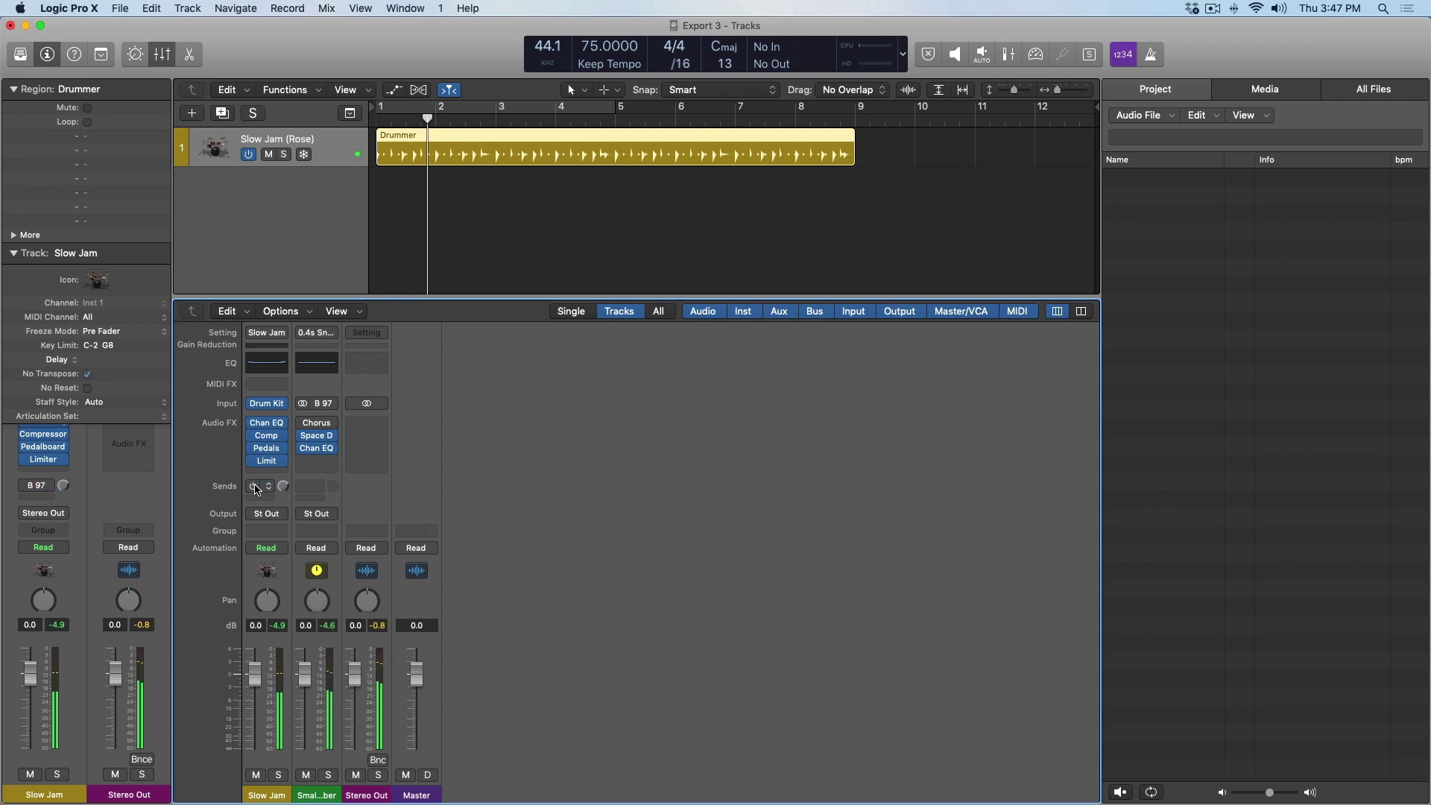
key(Return)
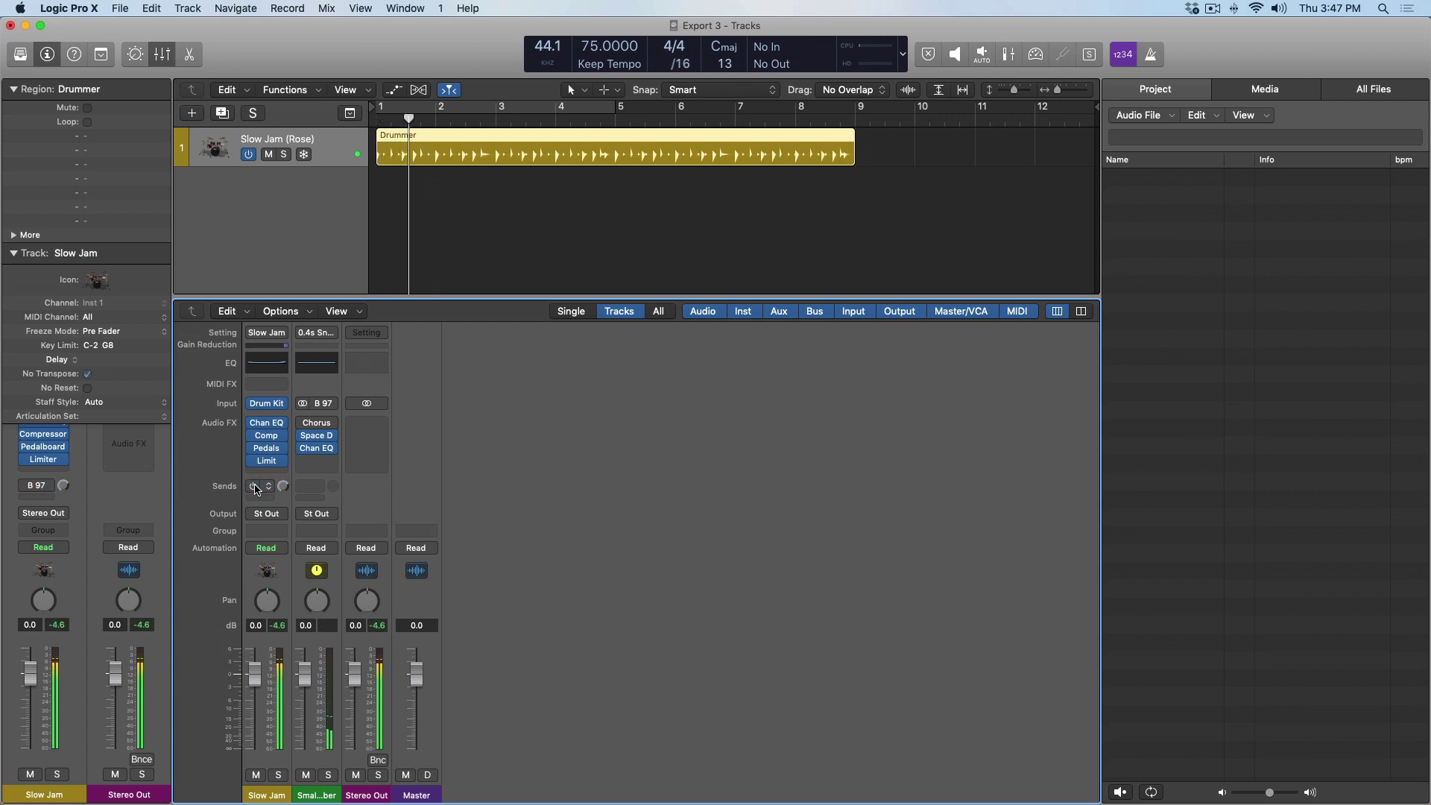
click(255, 487)
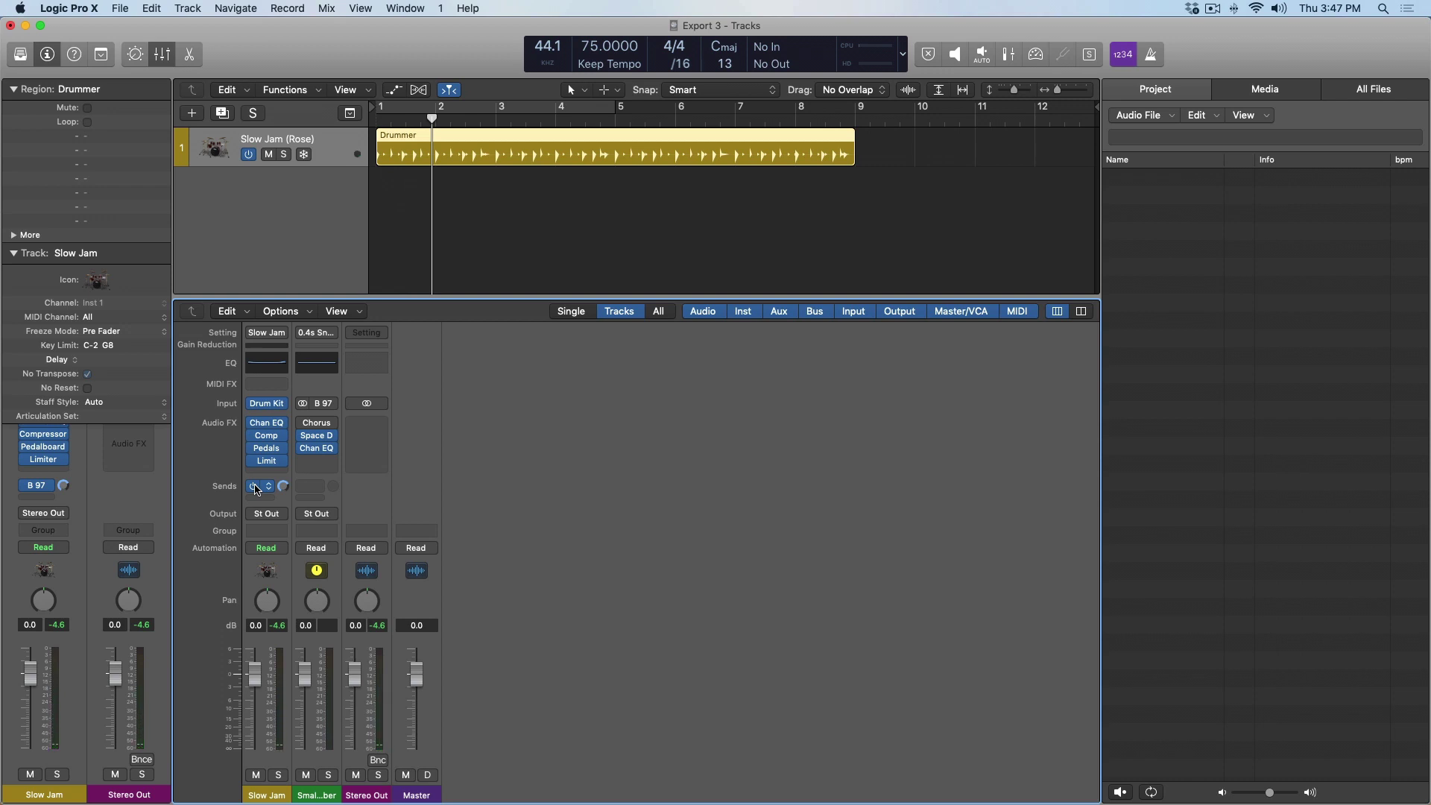
click(319, 767)
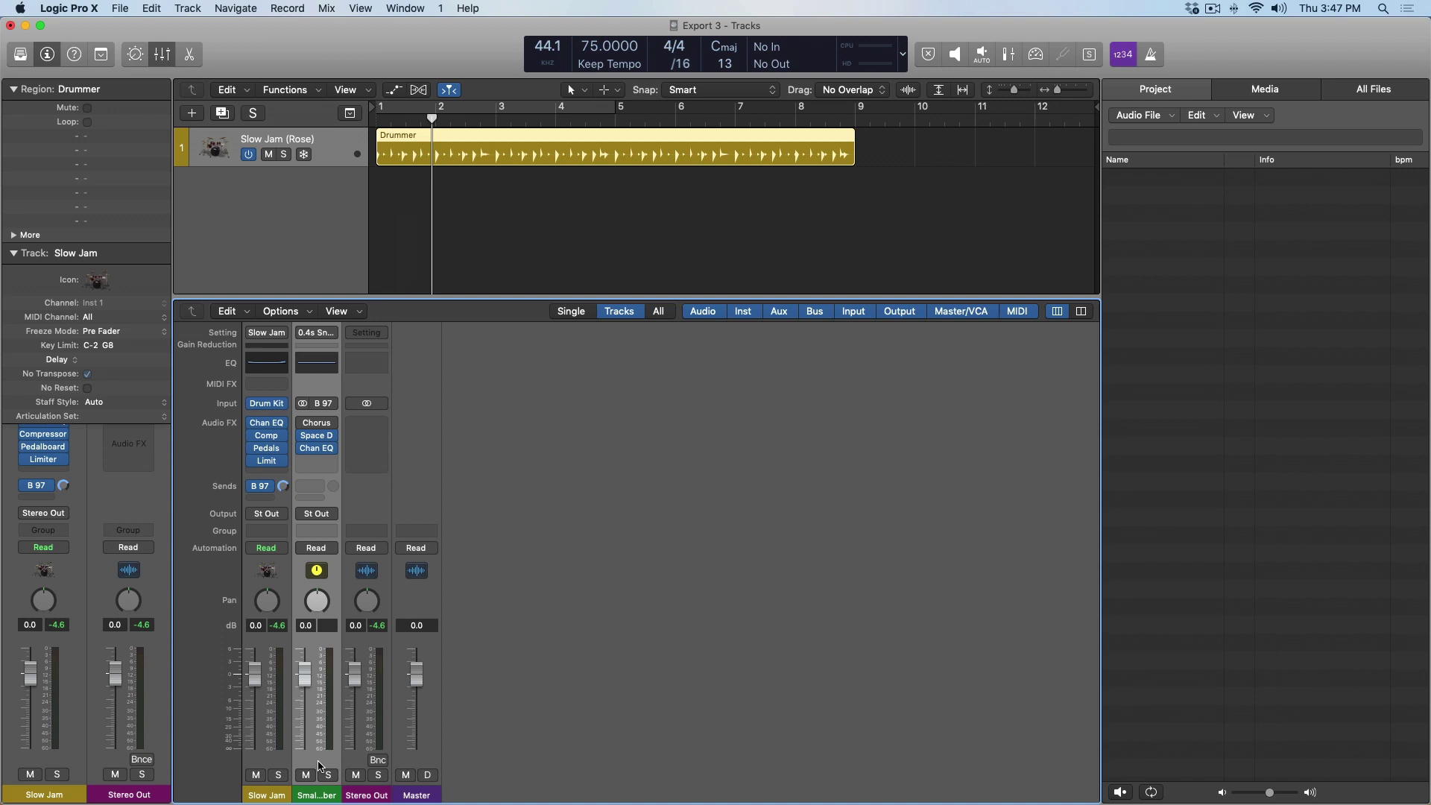
Export Slow Jam as a 24-bit WAVE, Slow Jam_2.wav, into Bounces and the Project Browser
key(super+e)
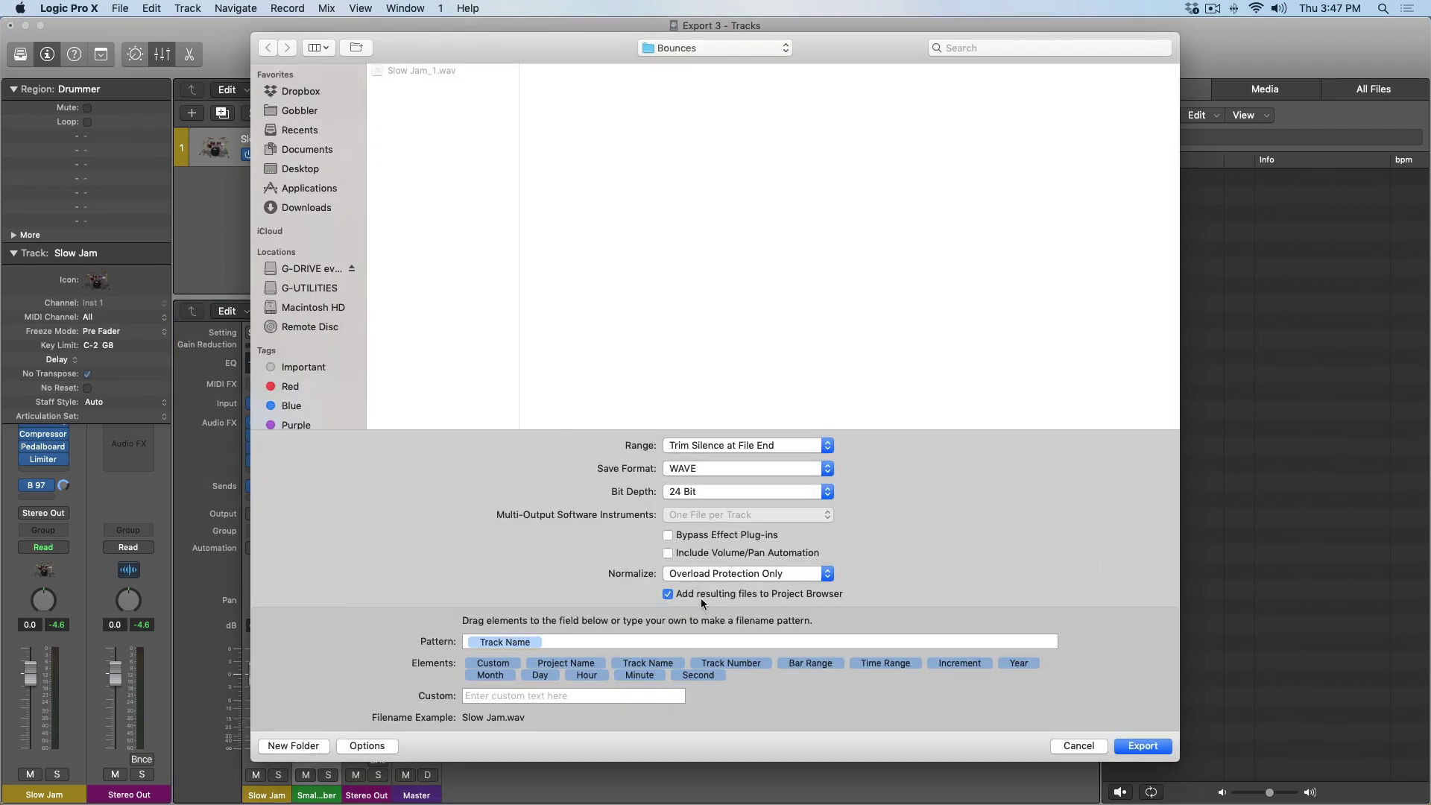
drag(882, 54, 689, 62)
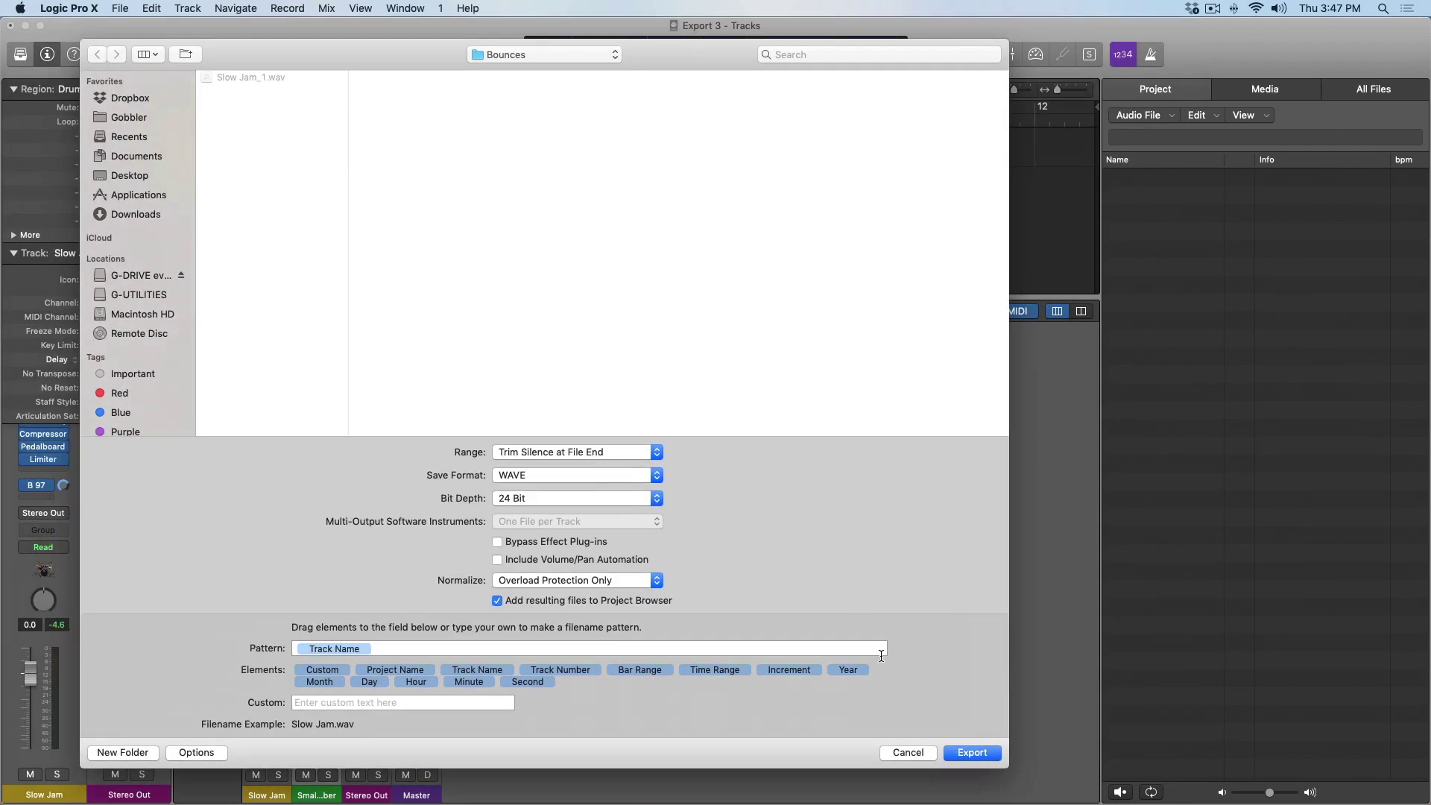
click(969, 753)
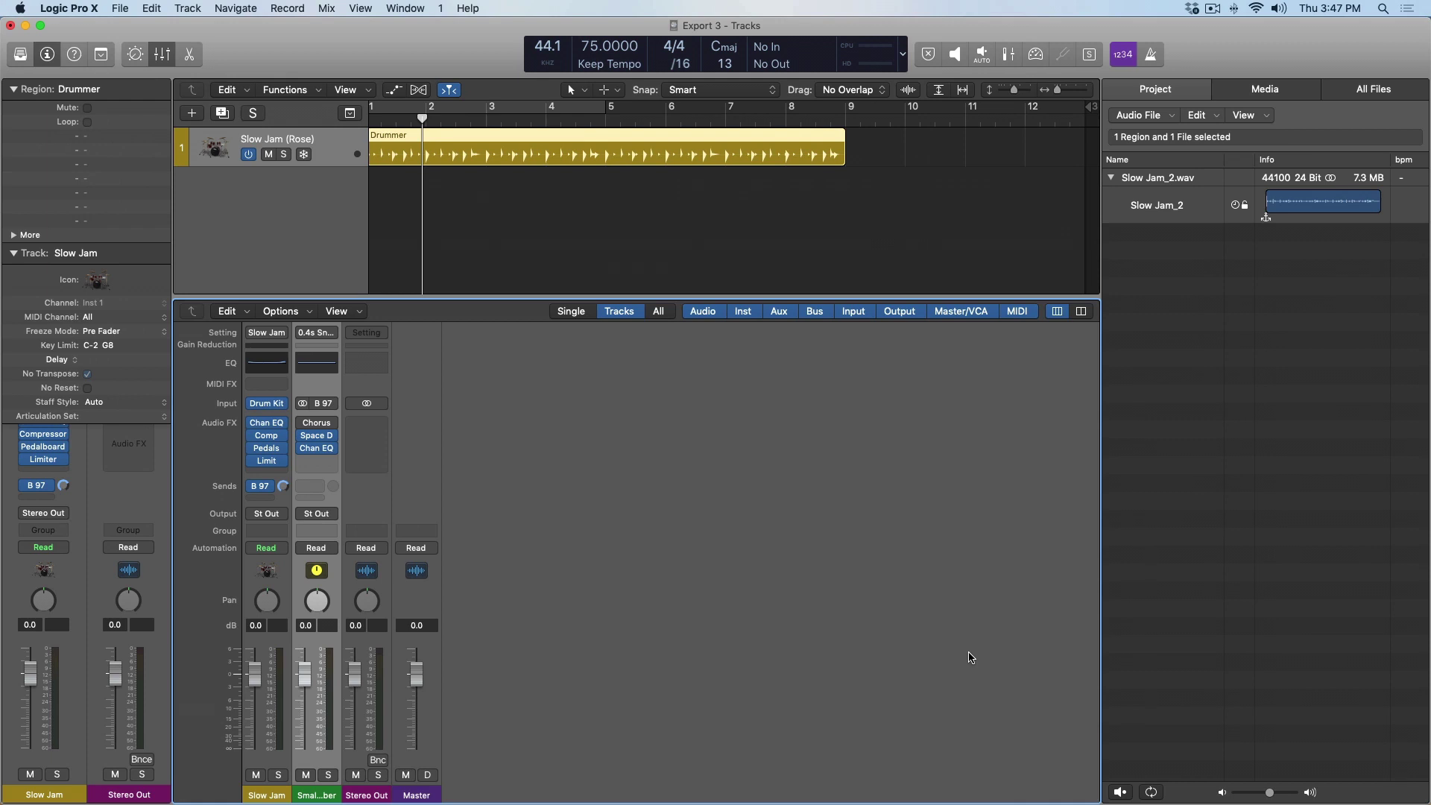
drag(1154, 179, 906, 223)
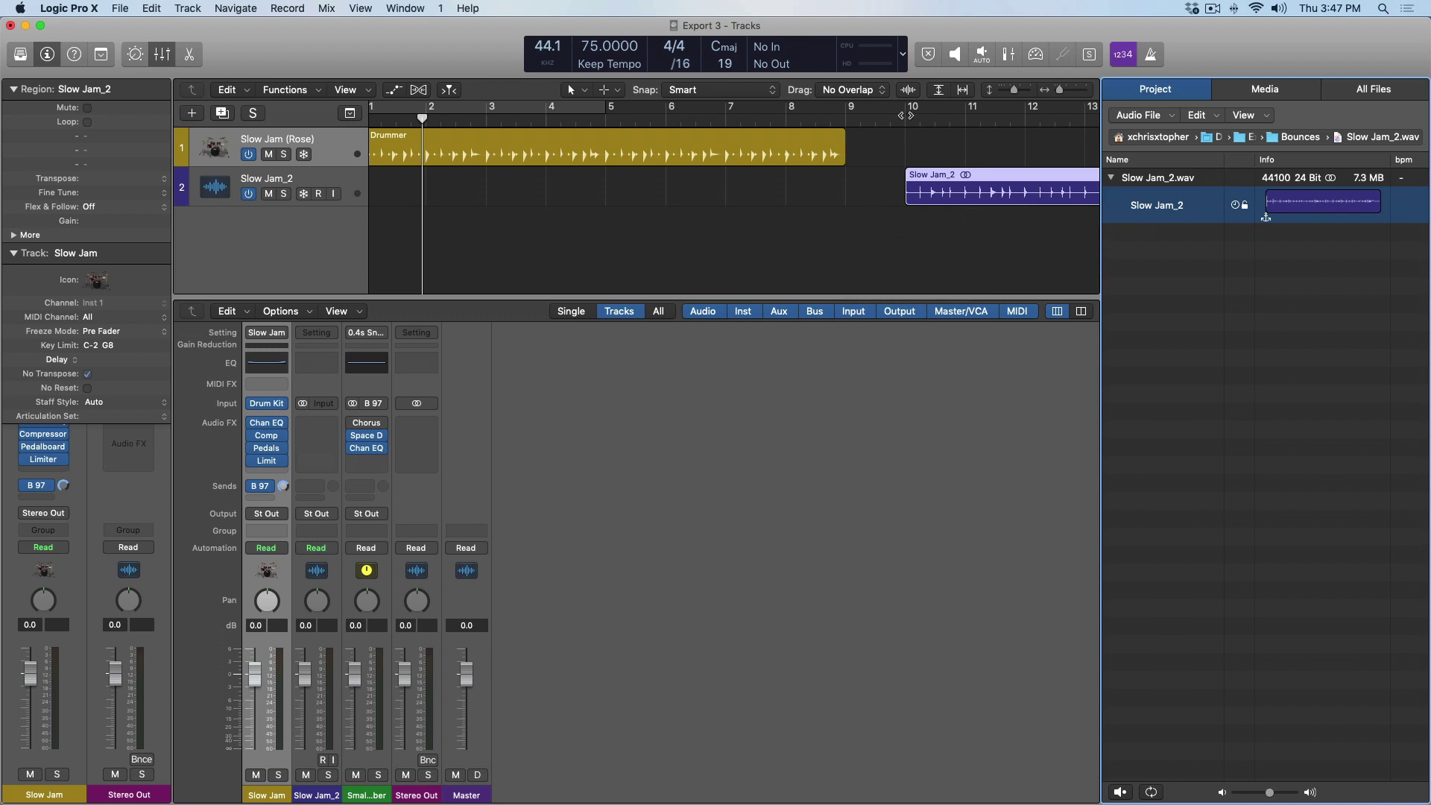
key(space)
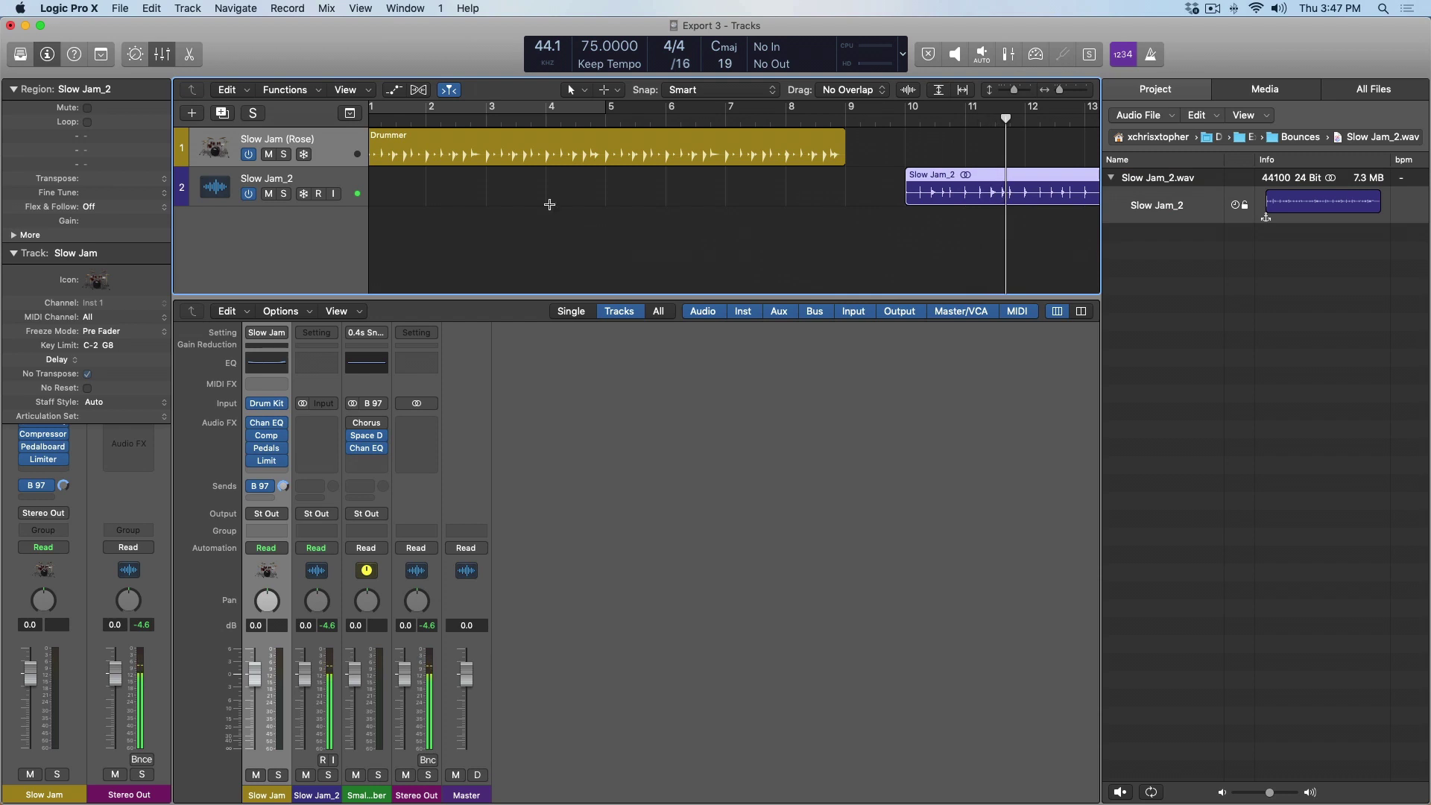
click(547, 118)
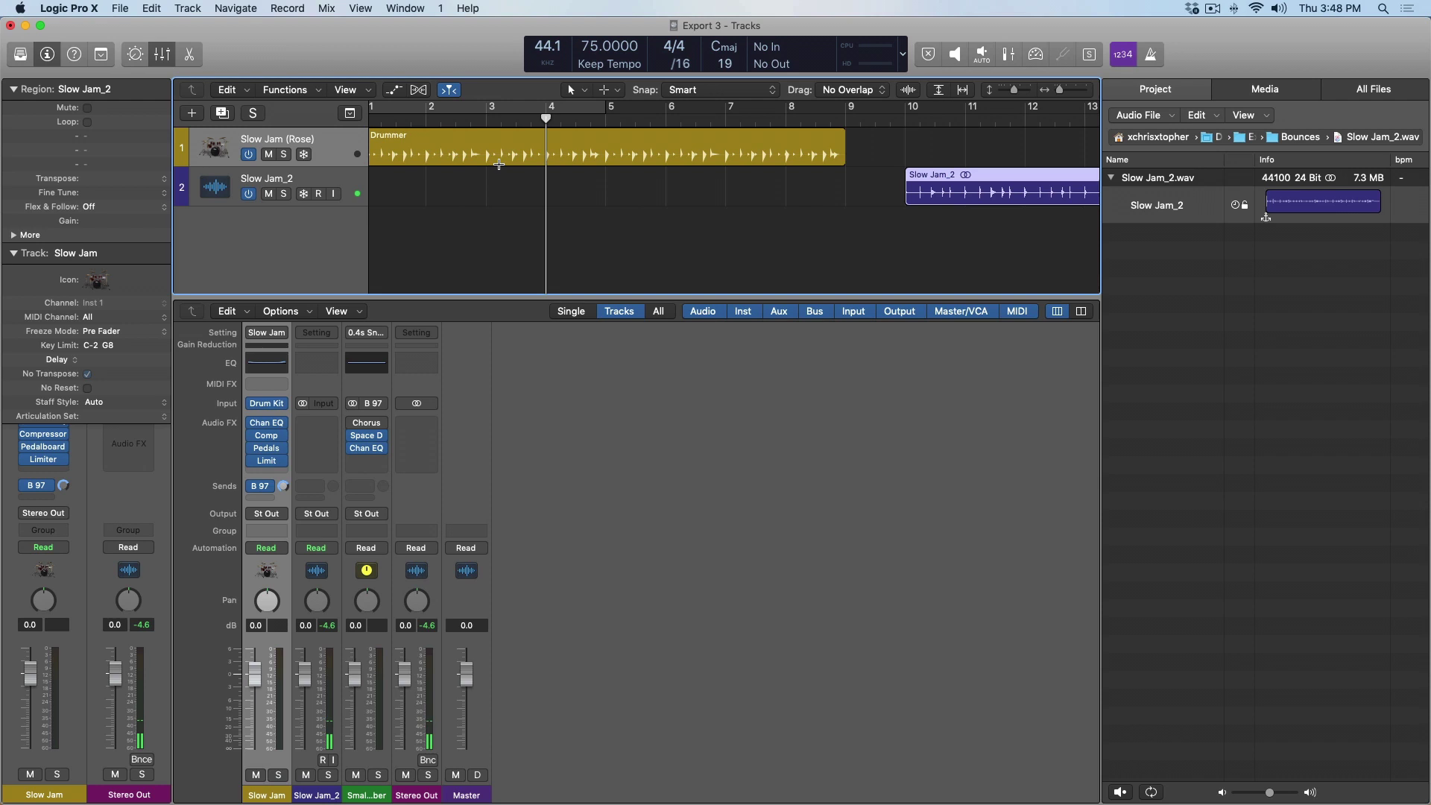
key(space)
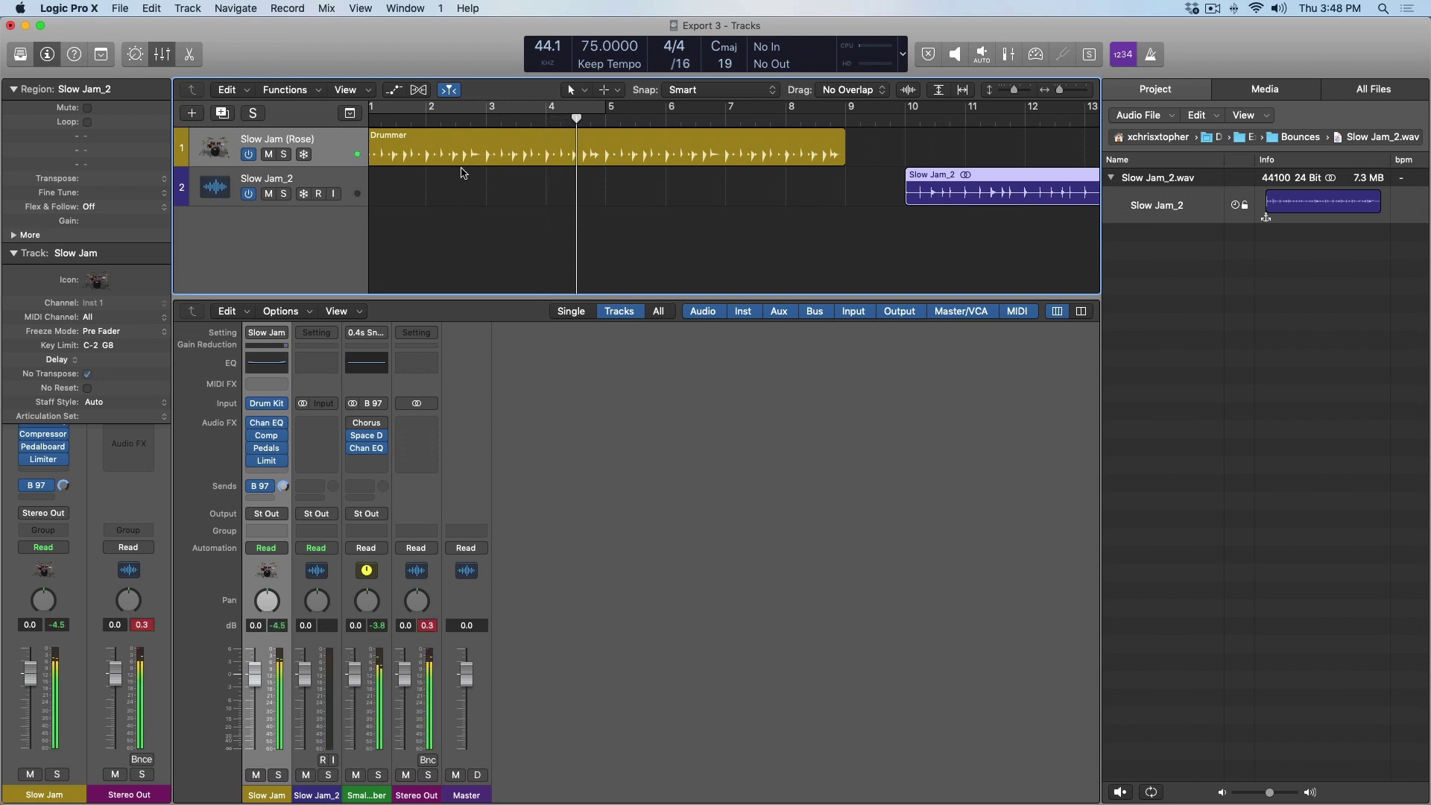
click(362, 187)
key(Delete)
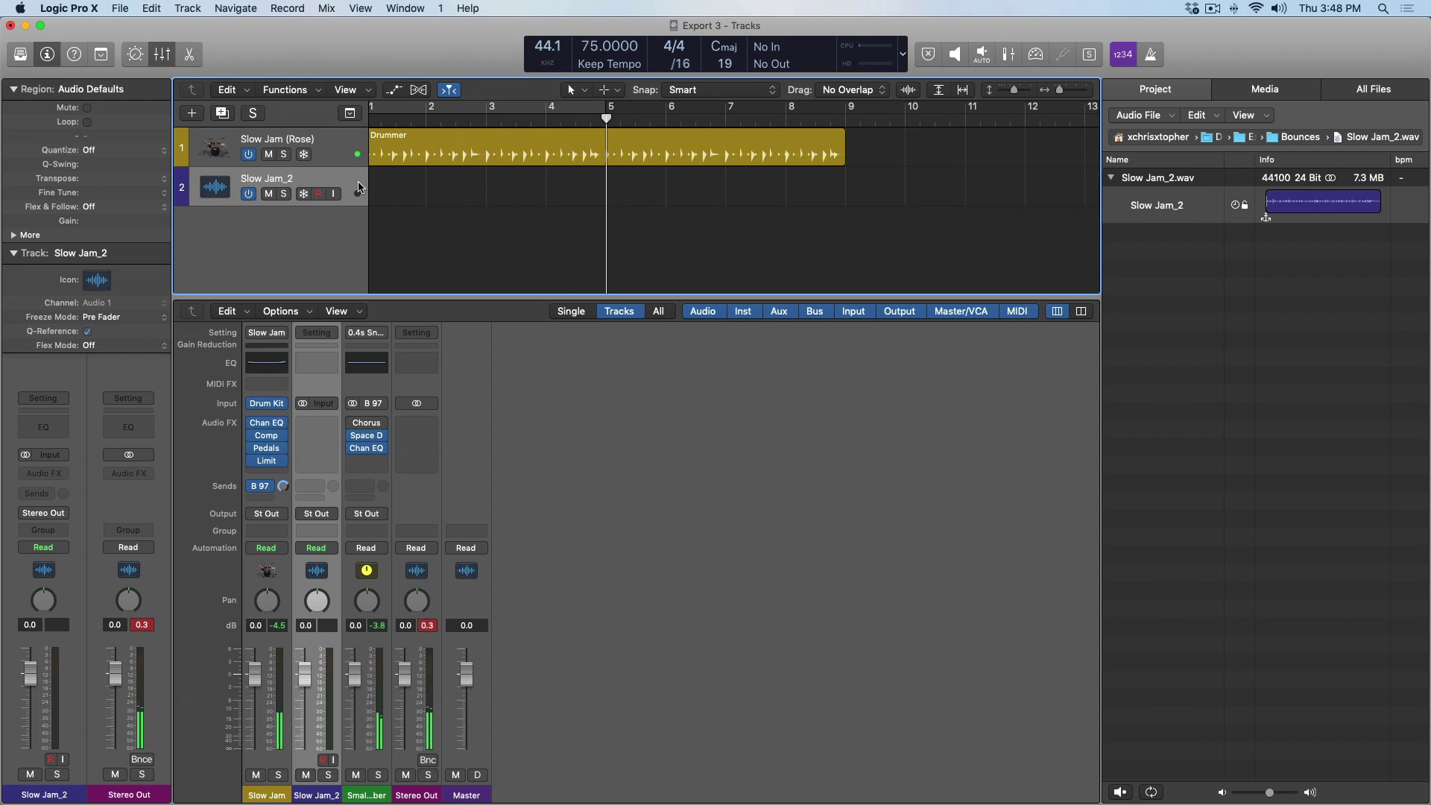
key(super+Delete)
key(super+Left)
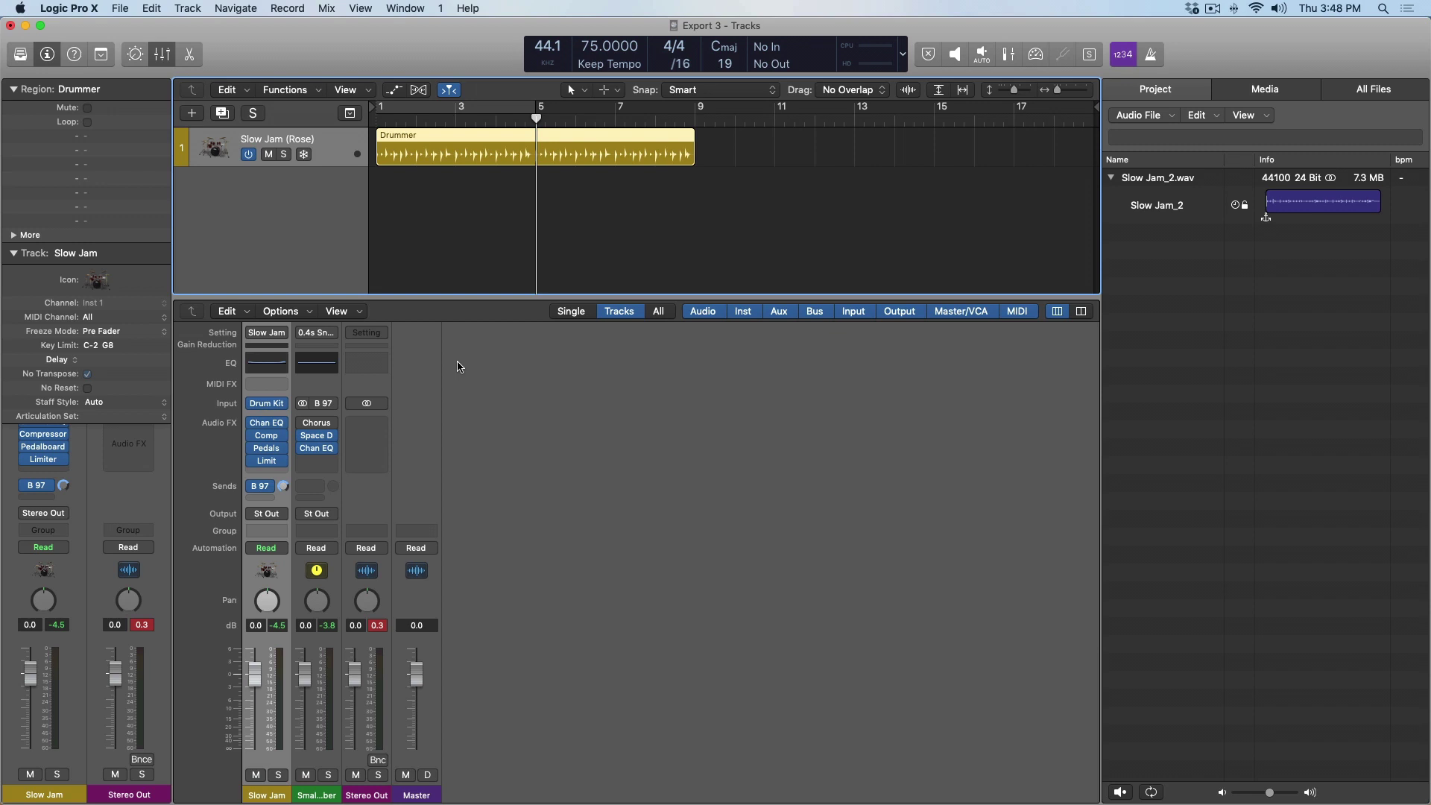
Create a Small Room…Chamber track for the selected Space Designer aux strip via the Mixer Options menu
click(331, 592)
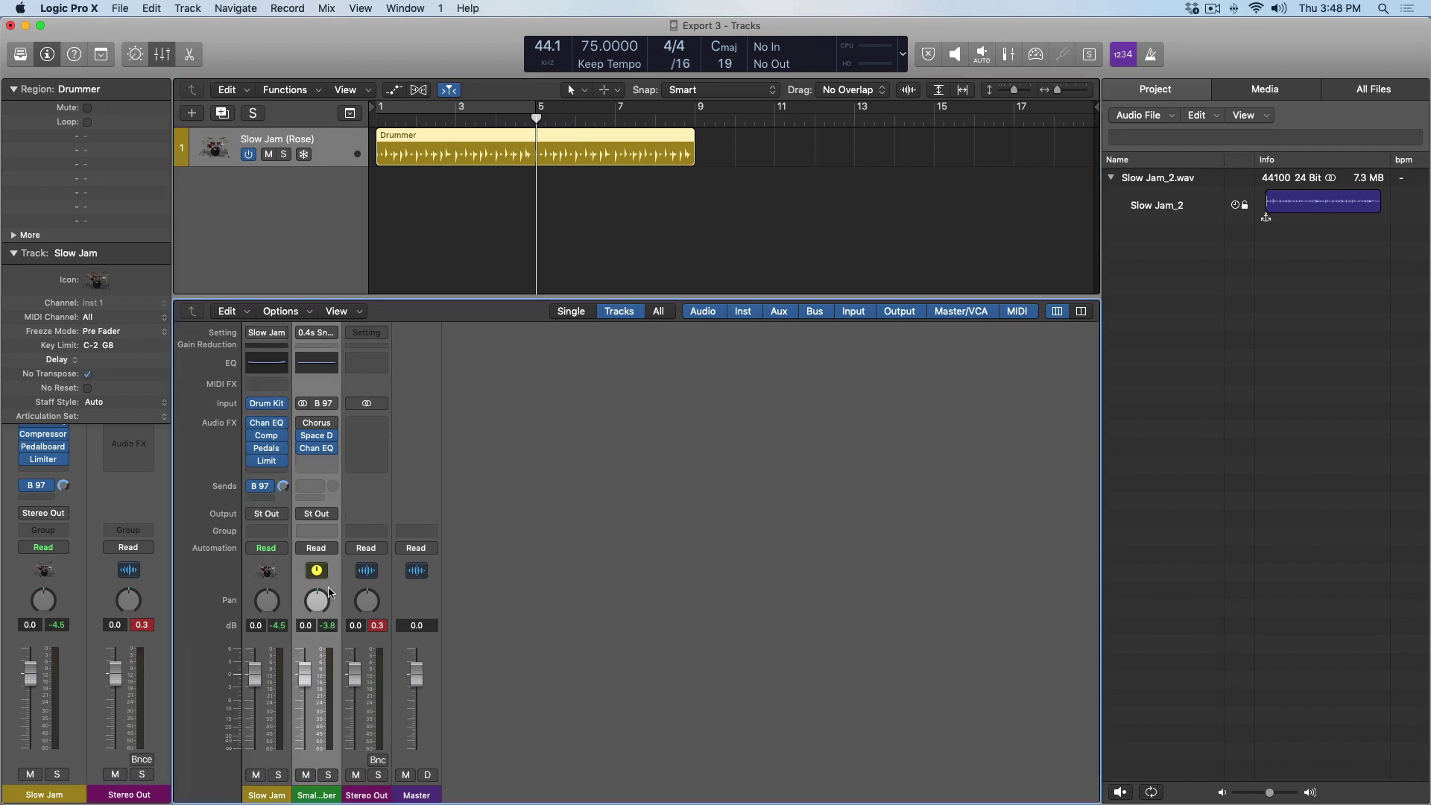
key(ctrl+t)
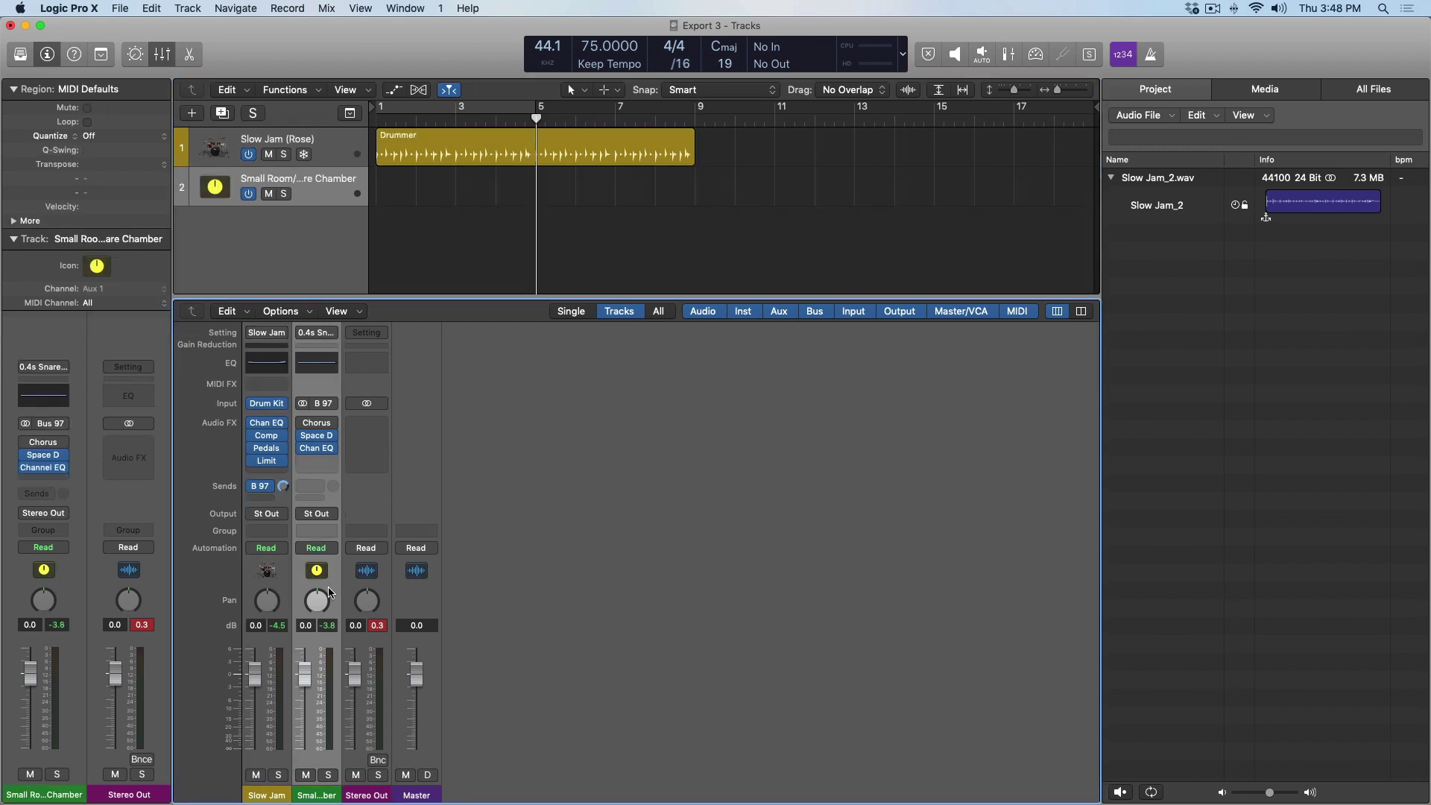
key(super+z)
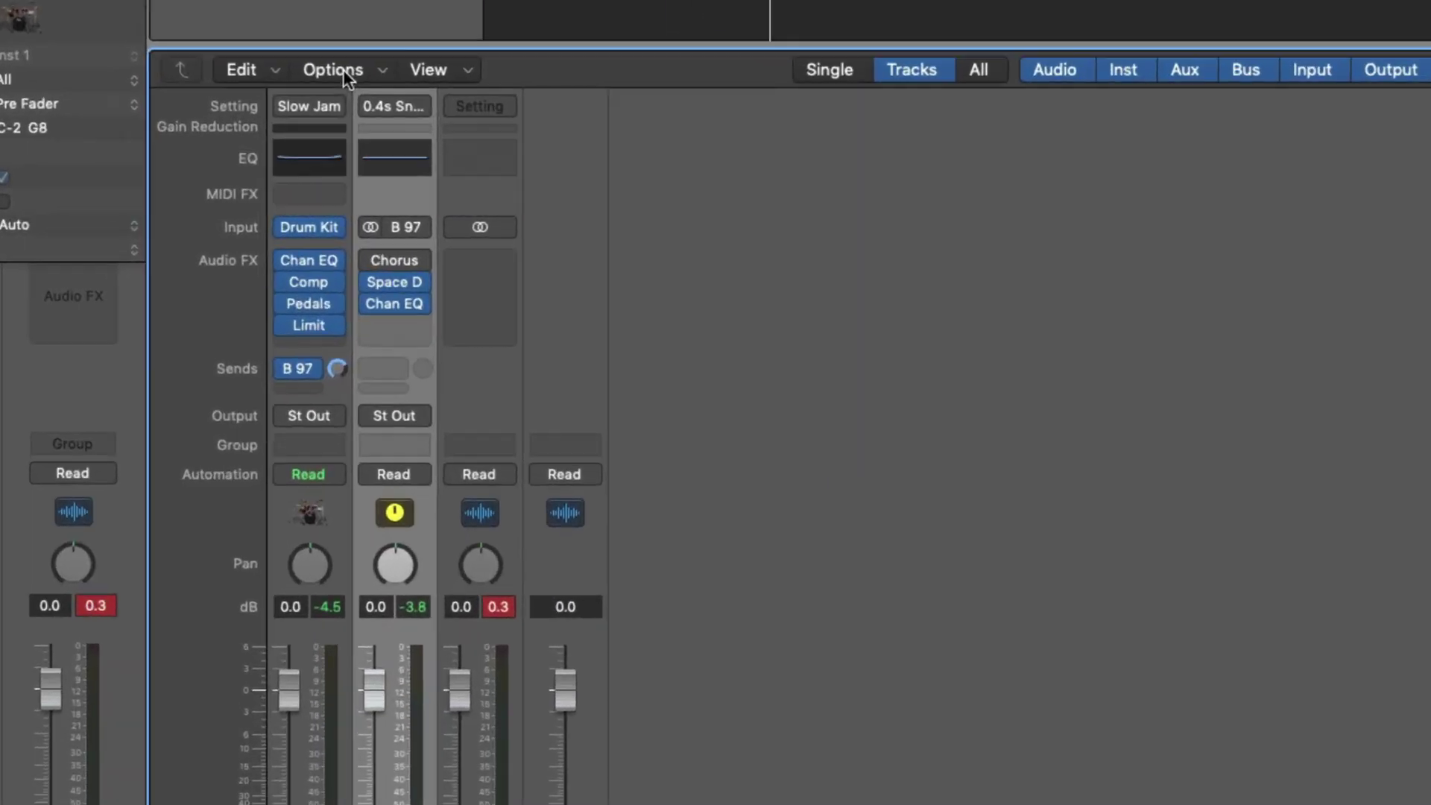
click(286, 311)
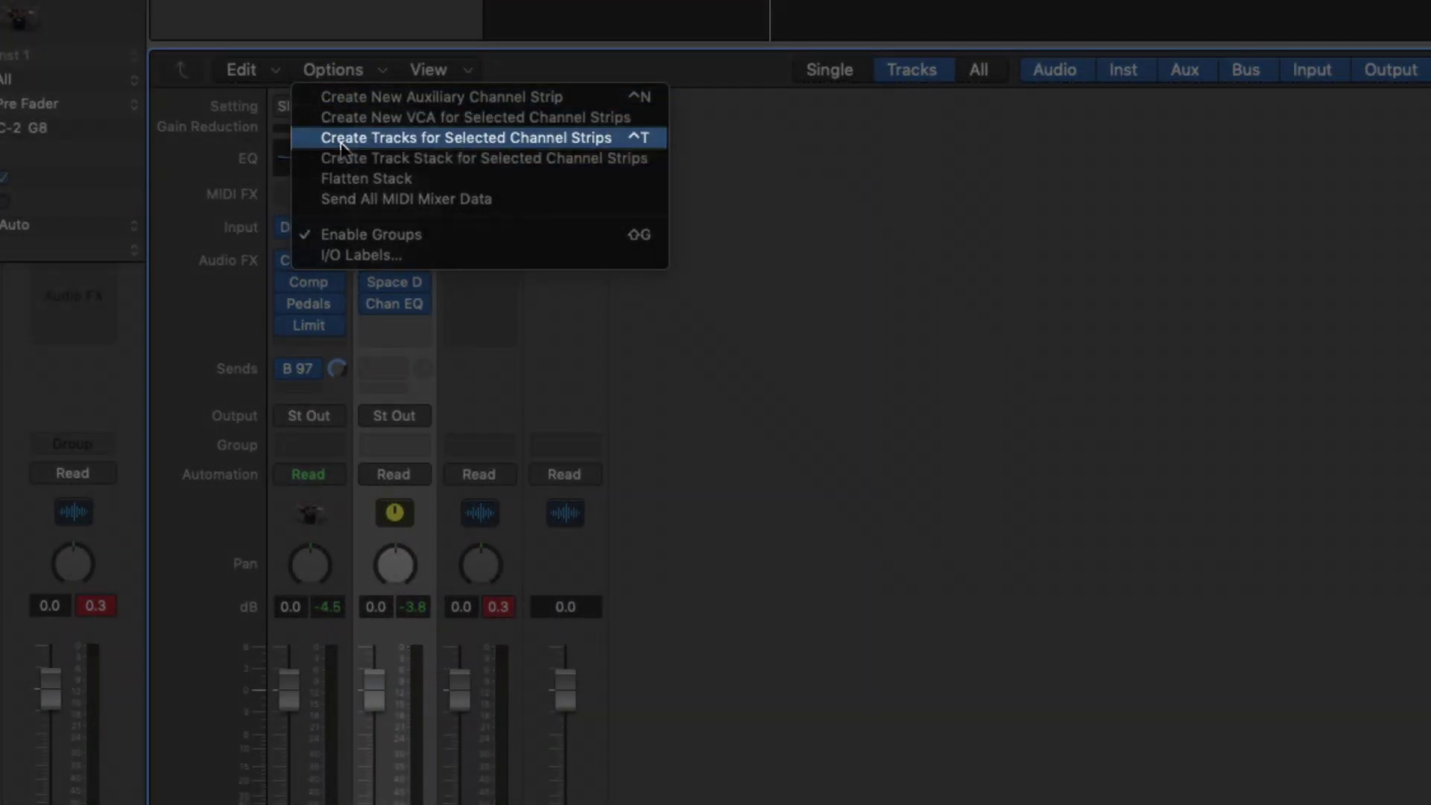
click(342, 143)
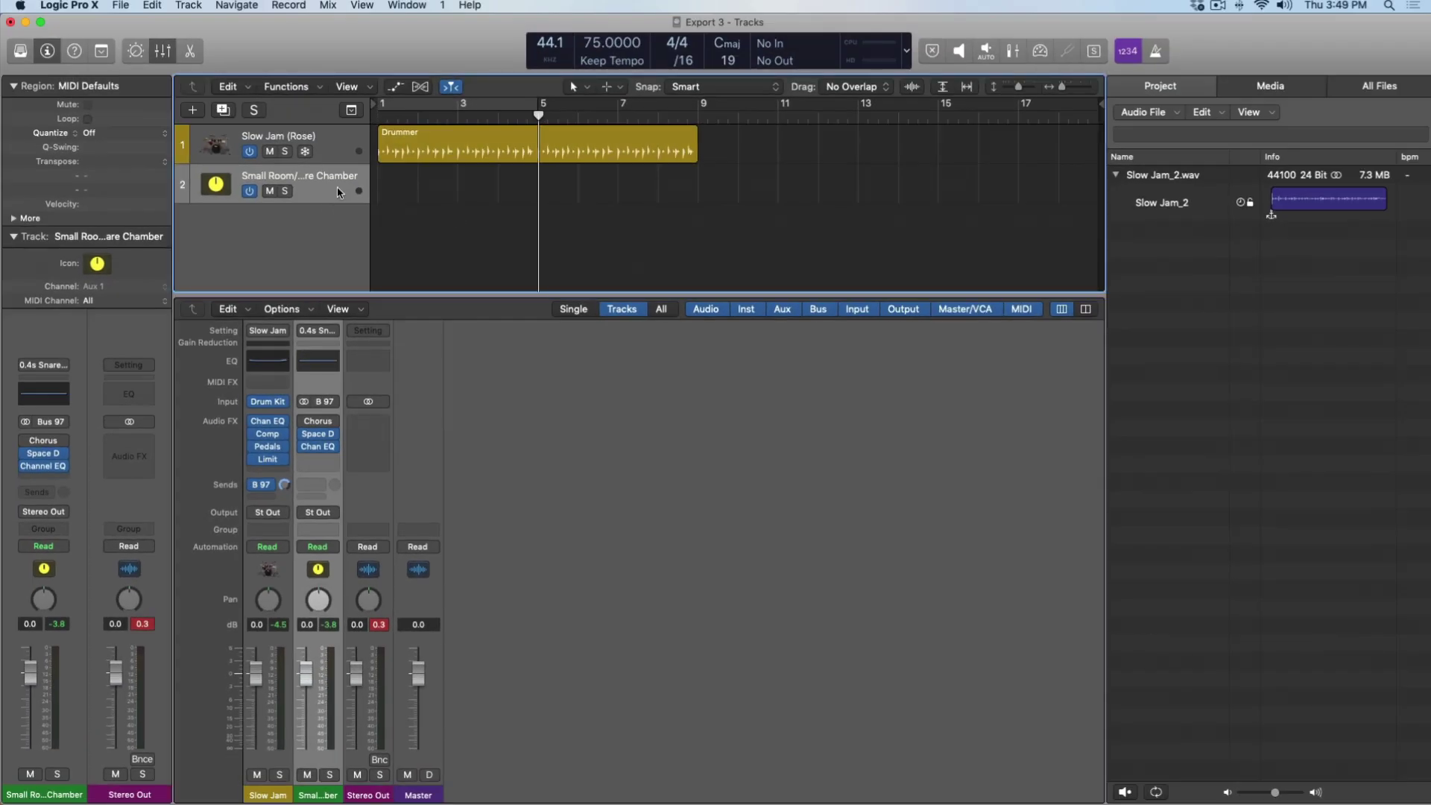
Export the reverb aux and Slow Jam tracks as 24-bit WAVs, including Slow Jam_3.wav
key(super+shift+e)
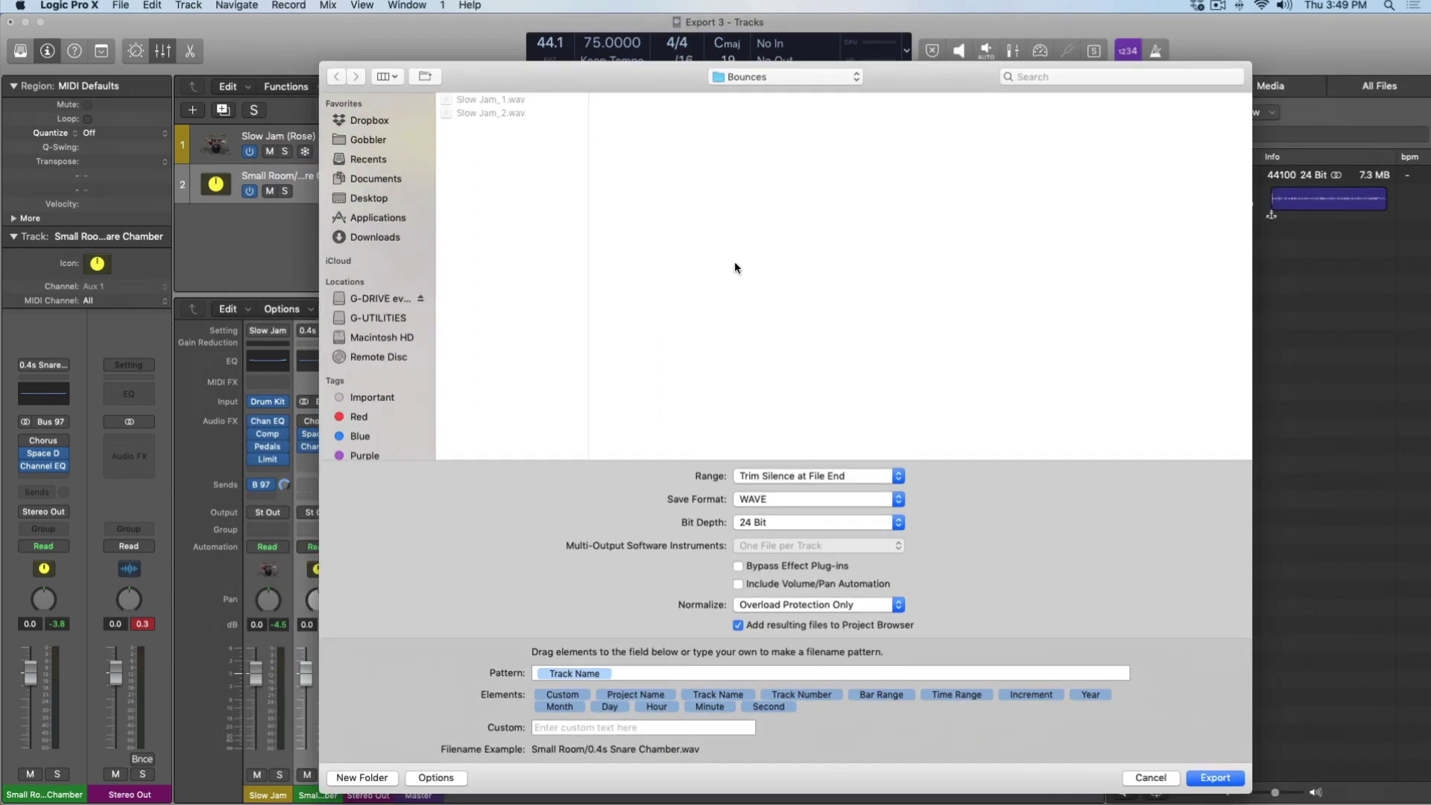
click(1227, 778)
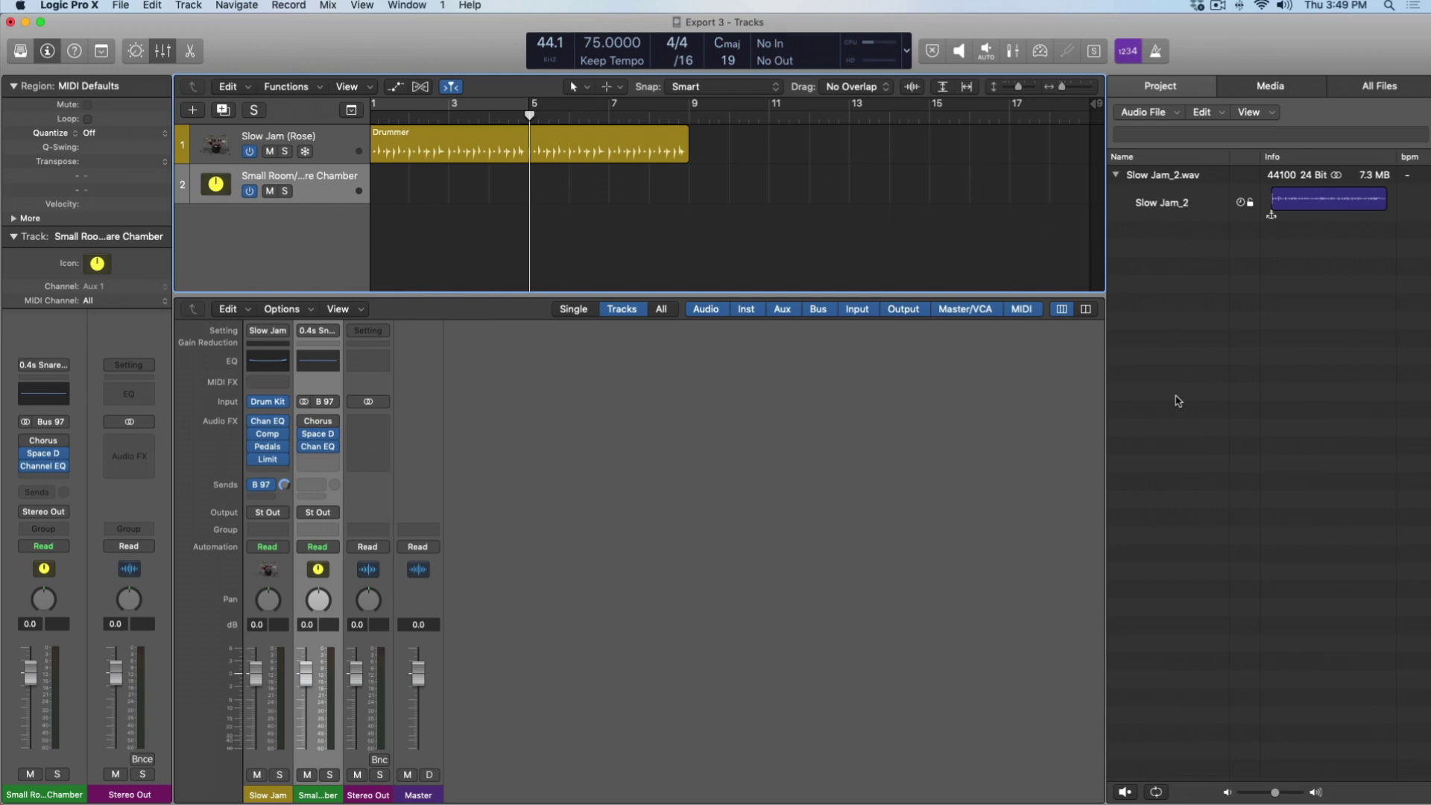
click(360, 145)
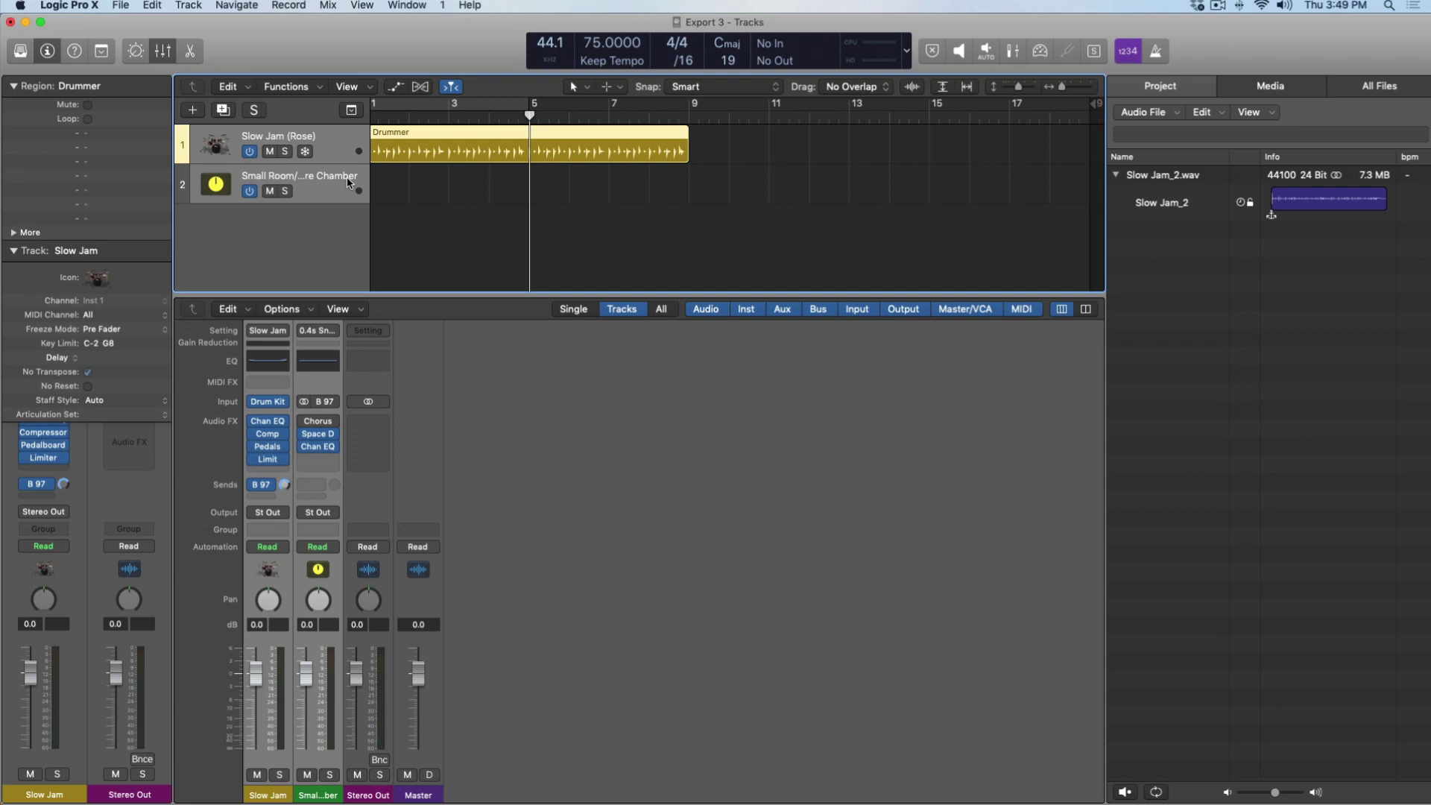
key(super+e)
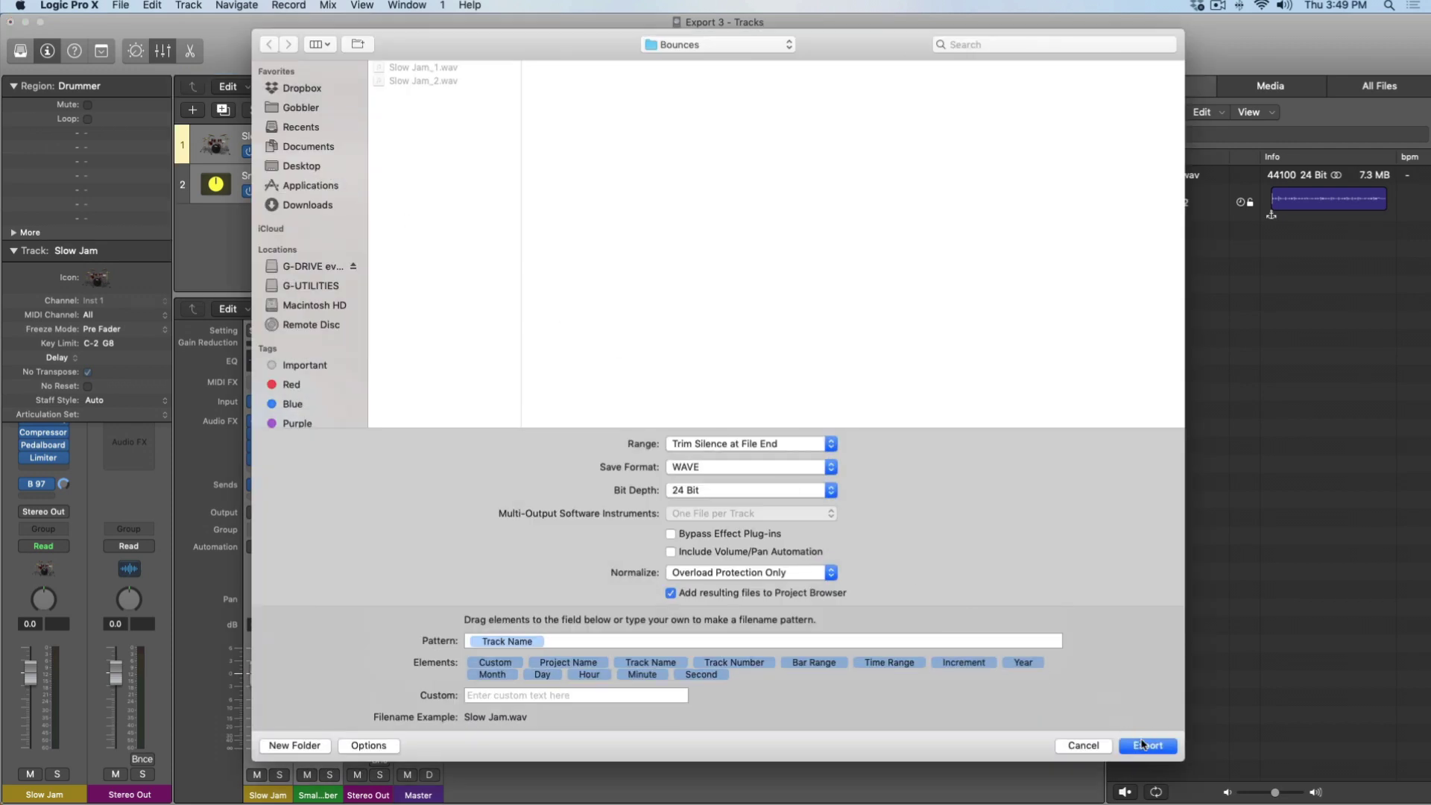
click(1143, 744)
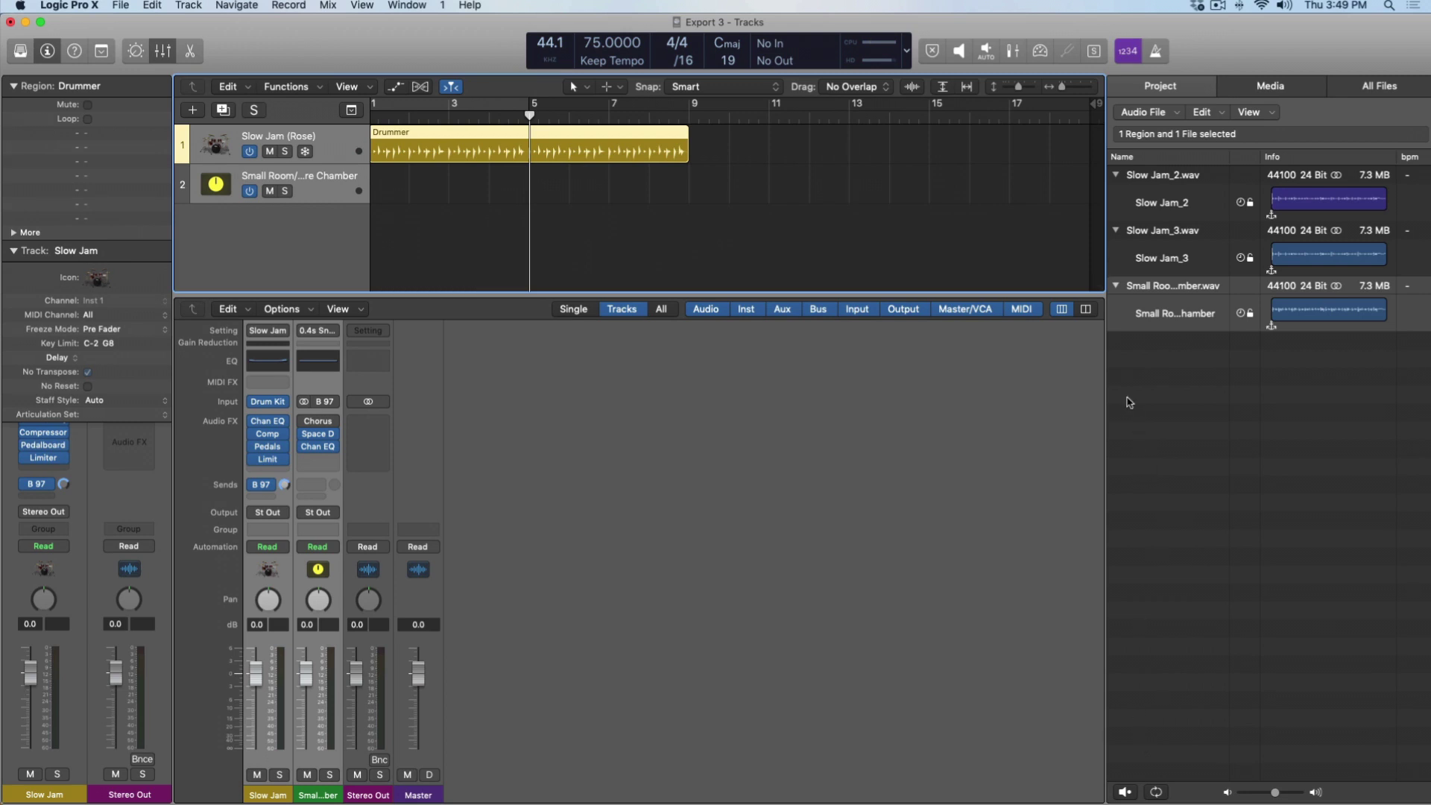
Audition Slow Jam_3.wav on a new track near bar 11, then undo placing it
click(1175, 234)
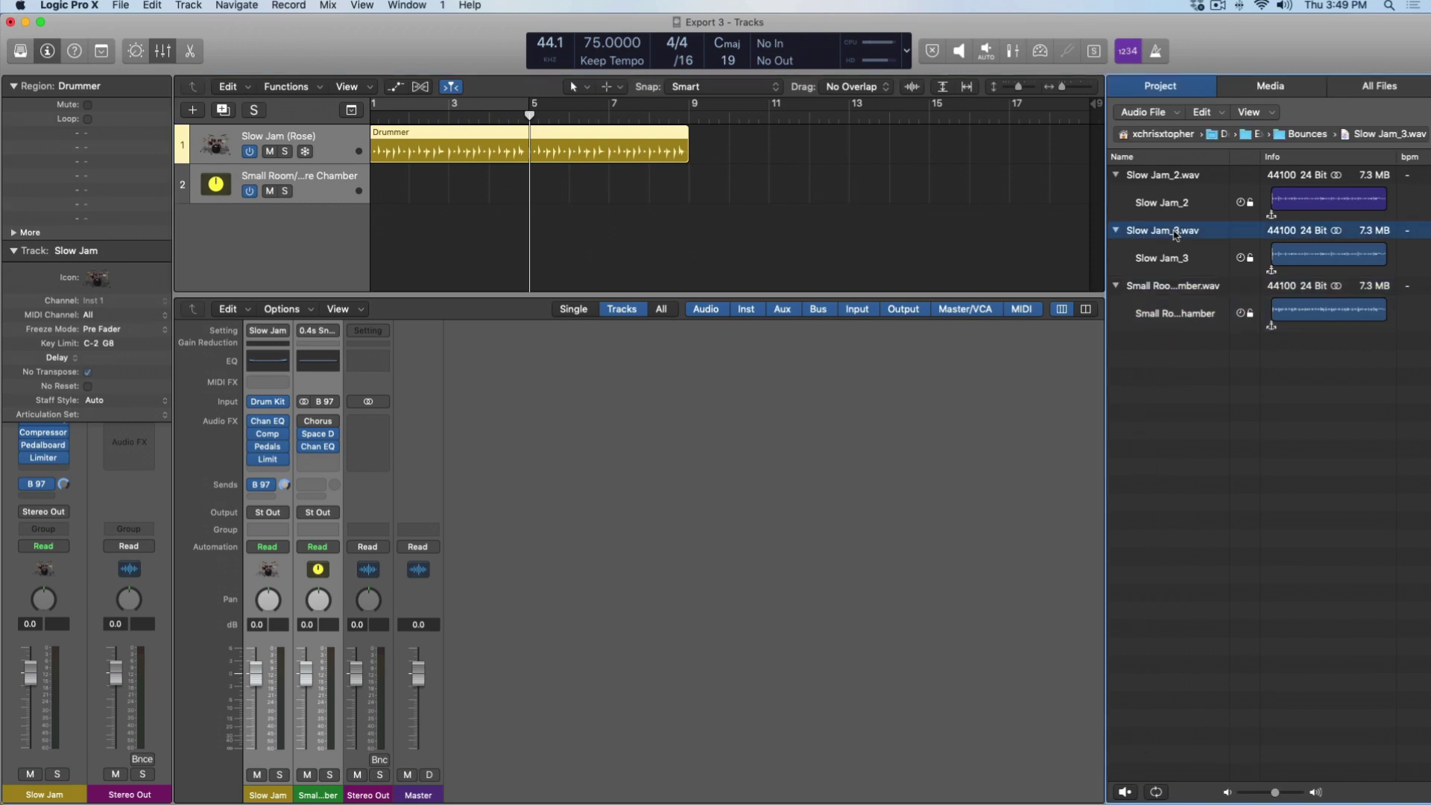
drag(1176, 234, 772, 224)
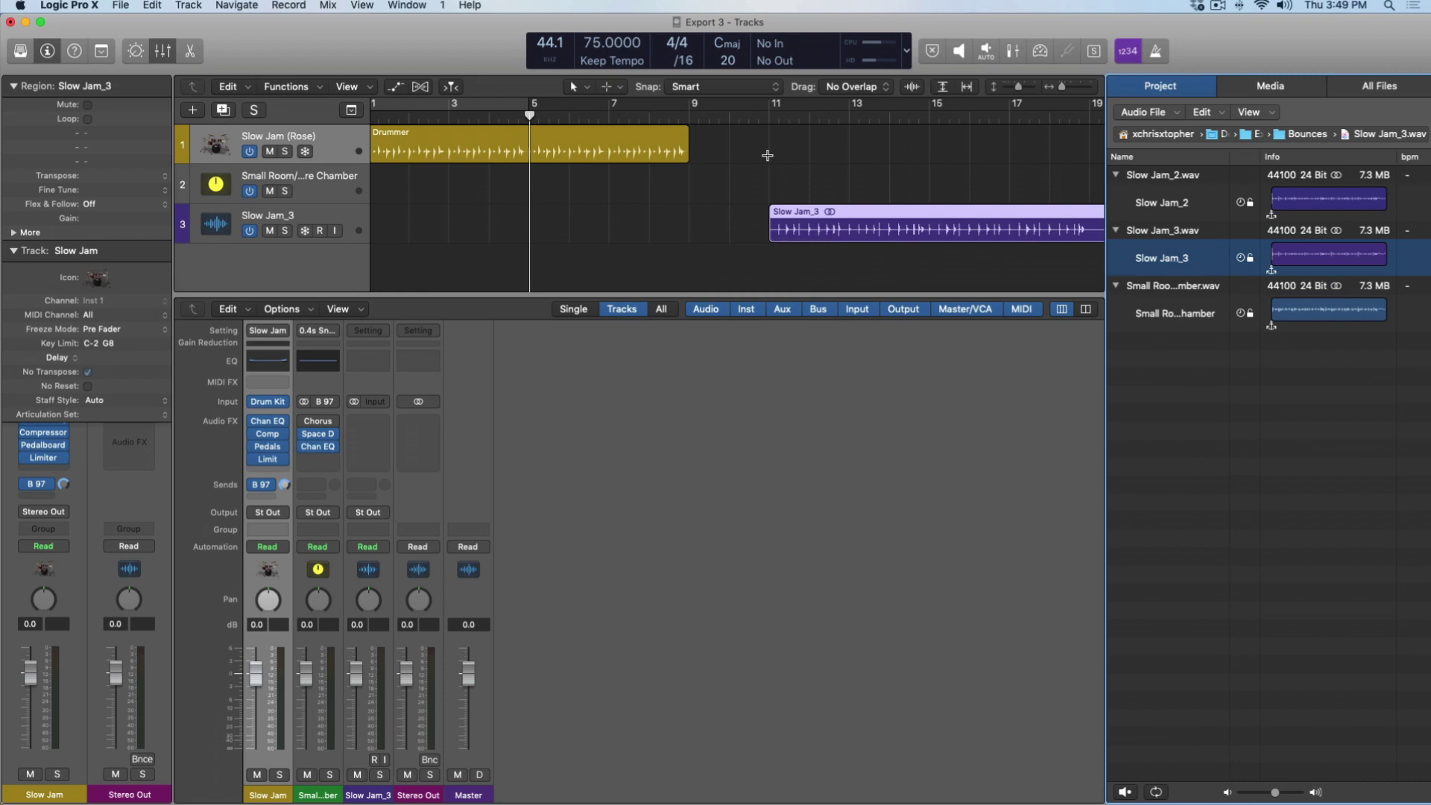
click(767, 120)
key(space)
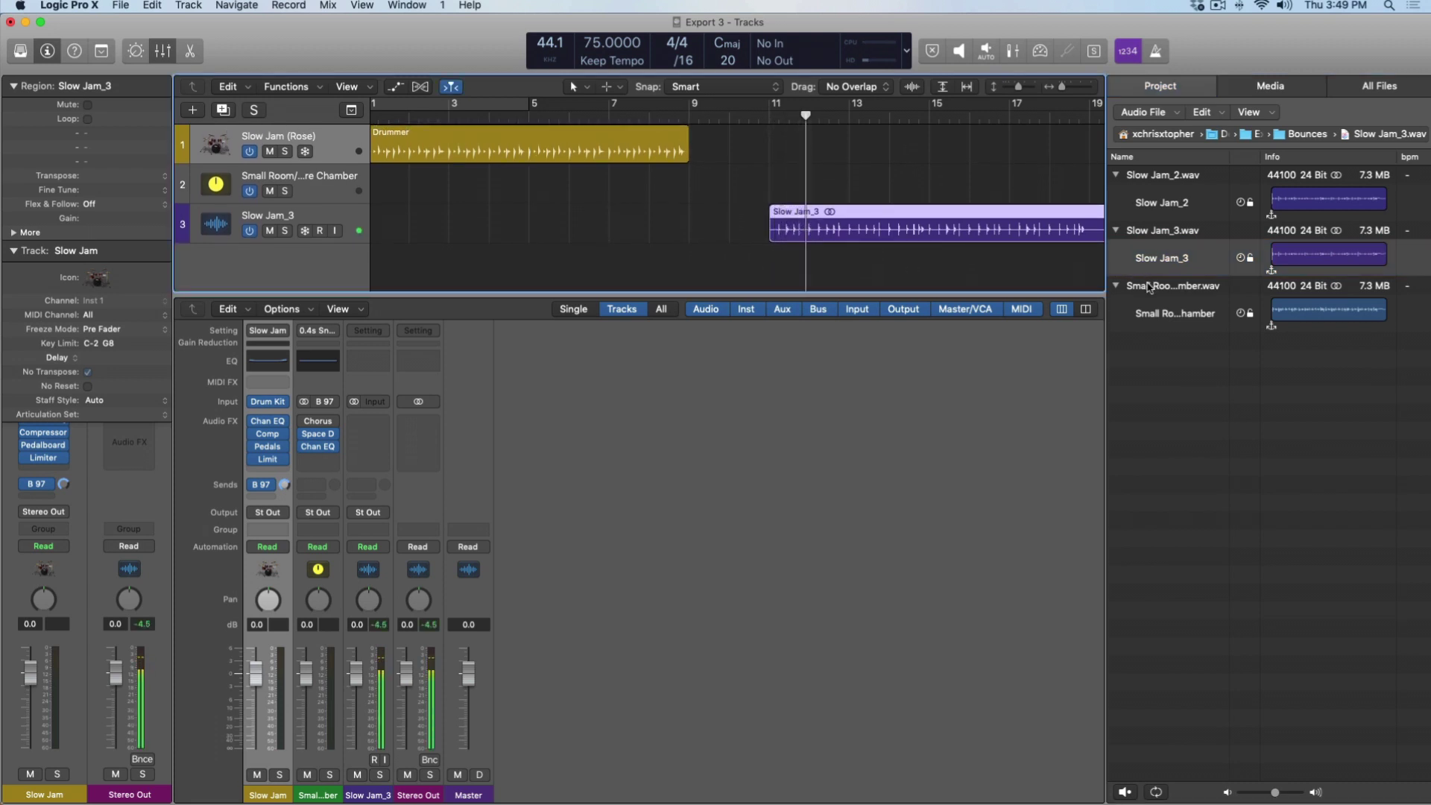
key(super+z)
Place the Small Room0.4s Snare Chamber bounce on a new track around bar 10 and play it
drag(1150, 288, 733, 248)
click(730, 113)
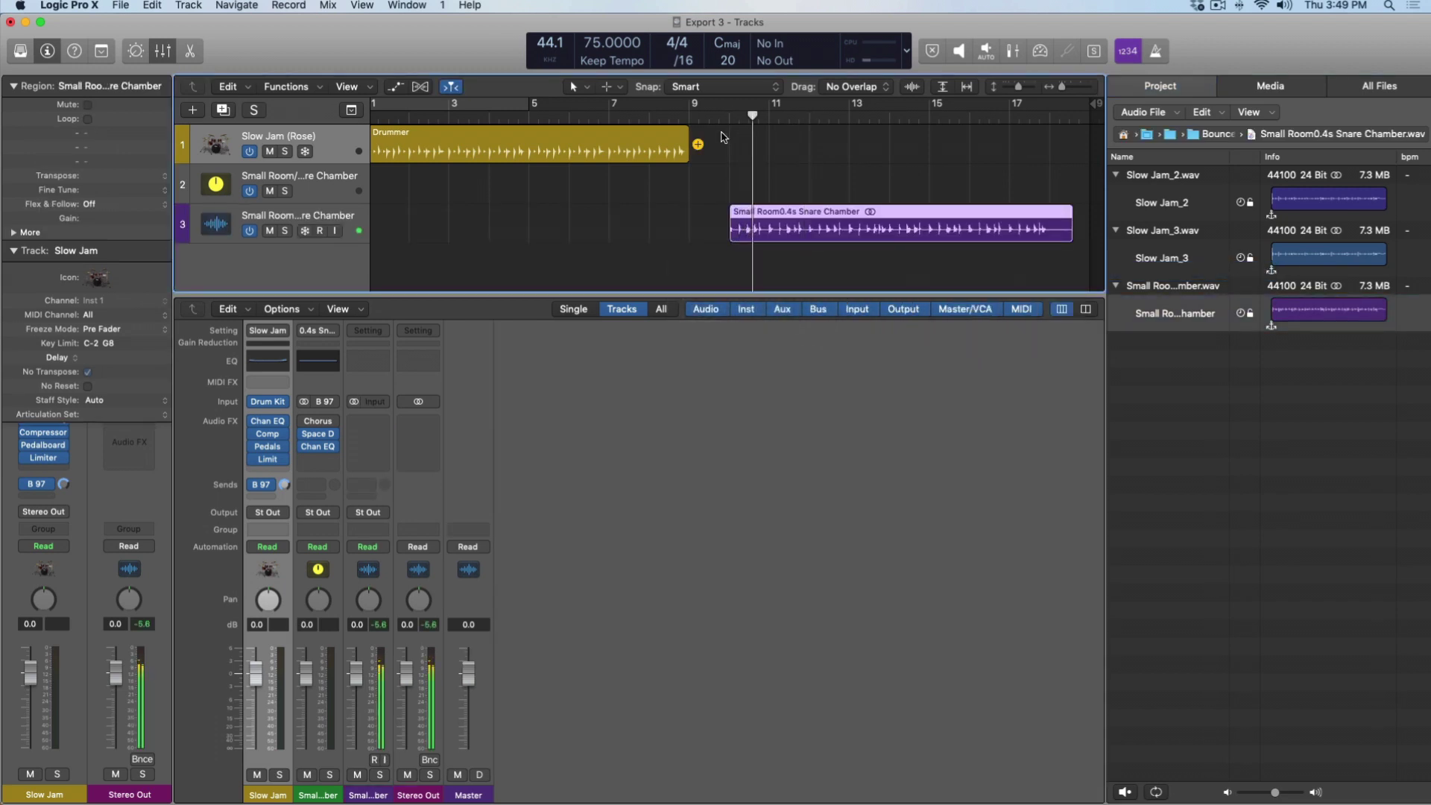
key(space)
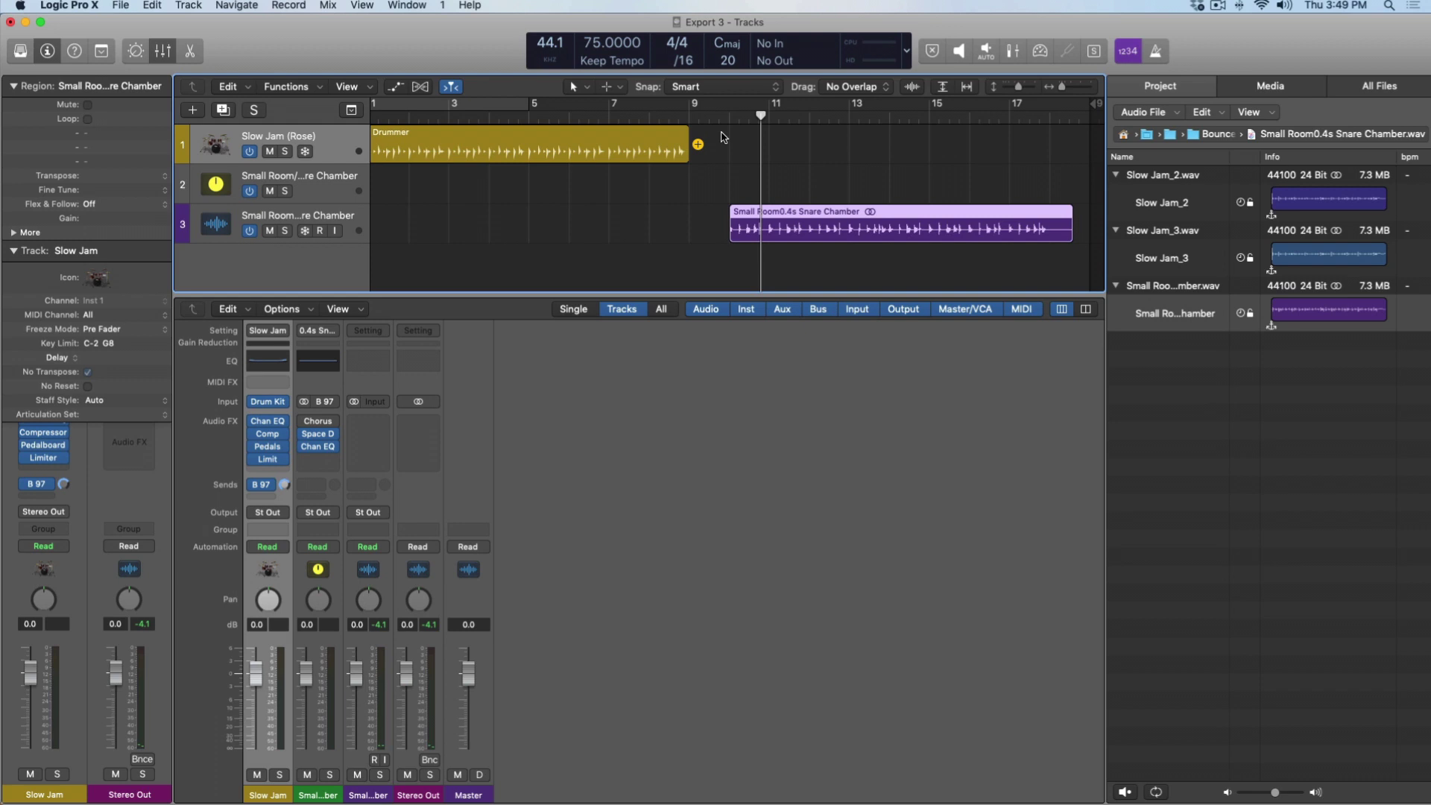
Delete the chamber track and add the 12 String Dream 01 loop on a new guitar track
key(super+BackSpace)
key(o)
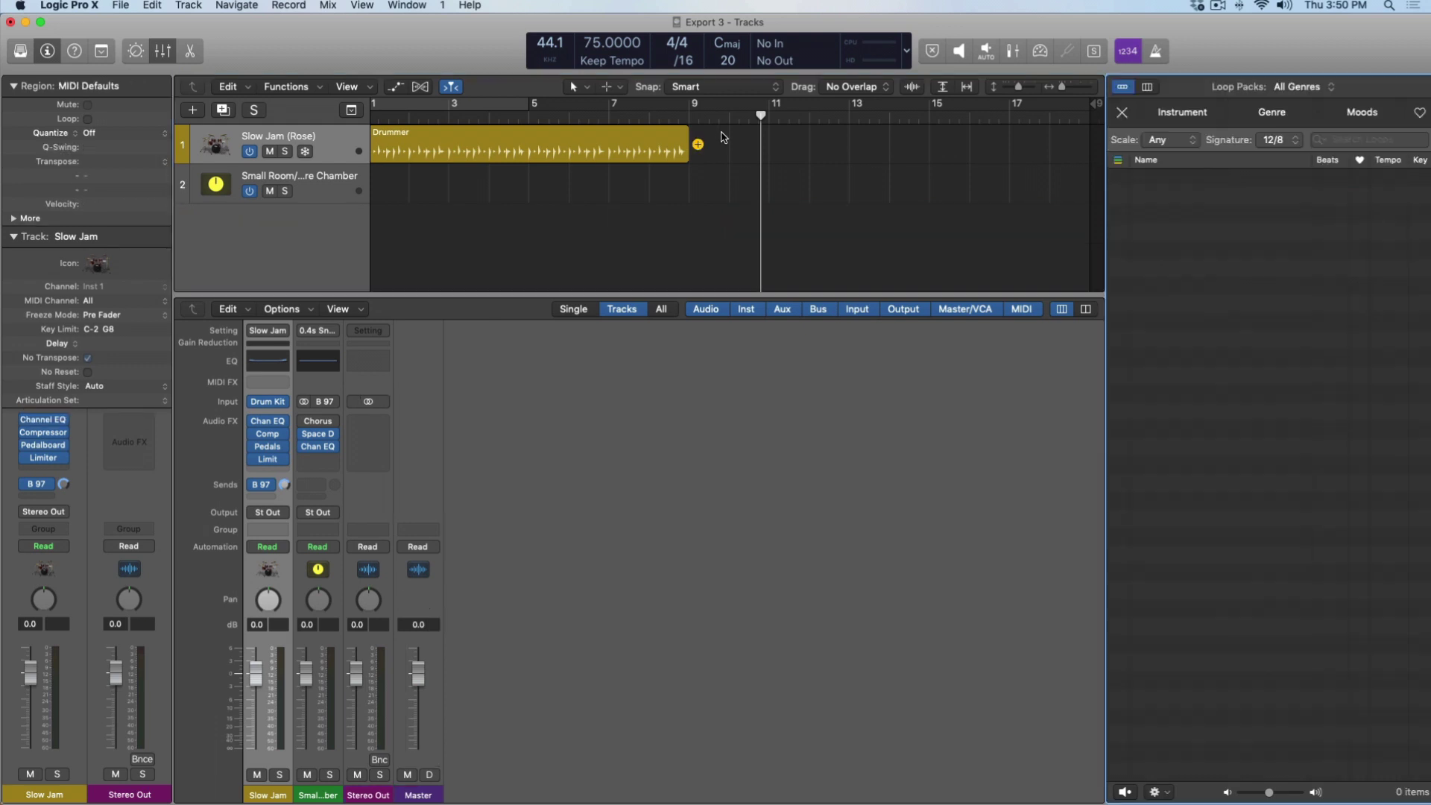
drag(1134, 201, 372, 240)
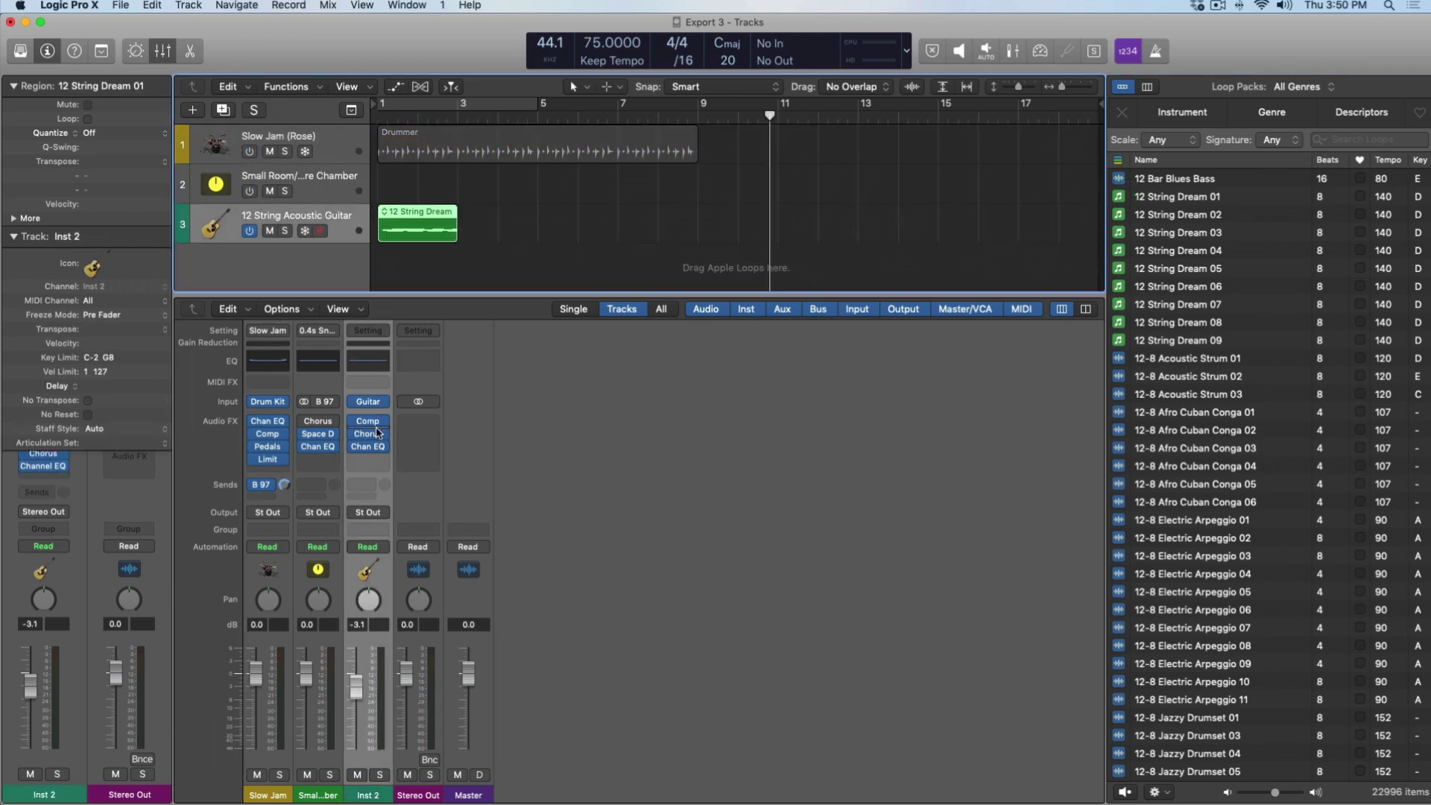
click(361, 489)
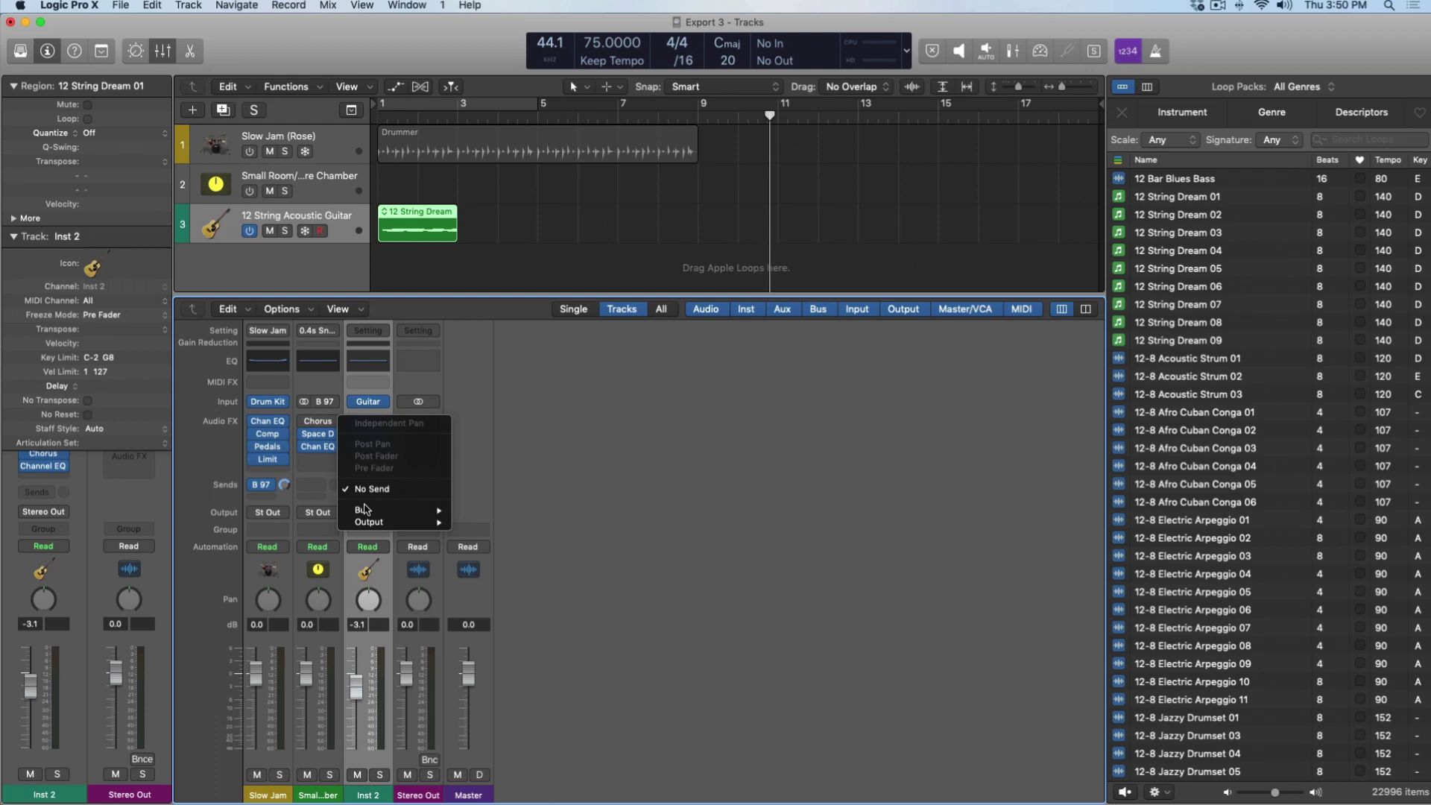
Send the guitar to Bus 1, copy Space Designer onto the new aux, and play from the start
mouse_move(362, 510)
click(519, 336)
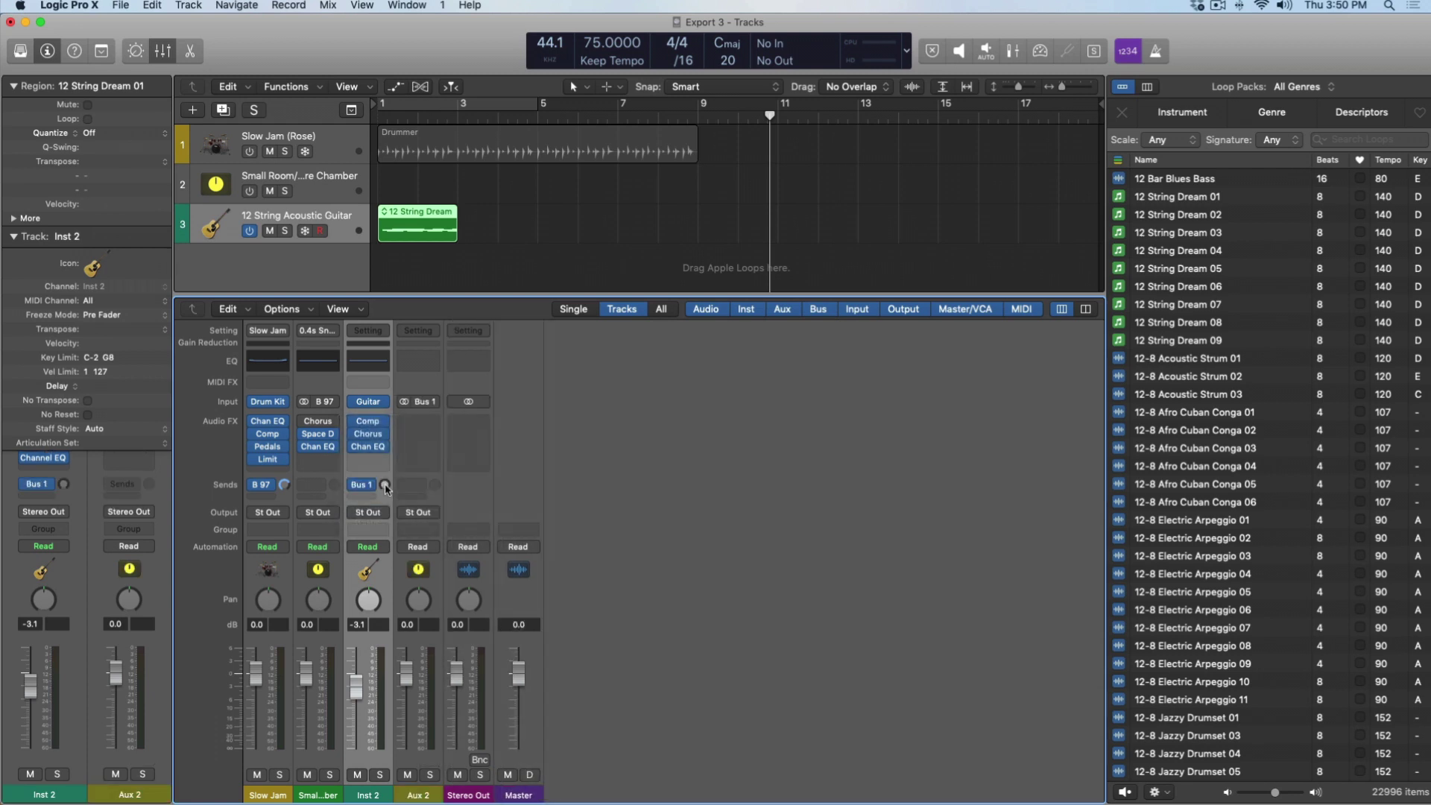
drag(326, 437, 418, 422)
key(Return)
key(space)
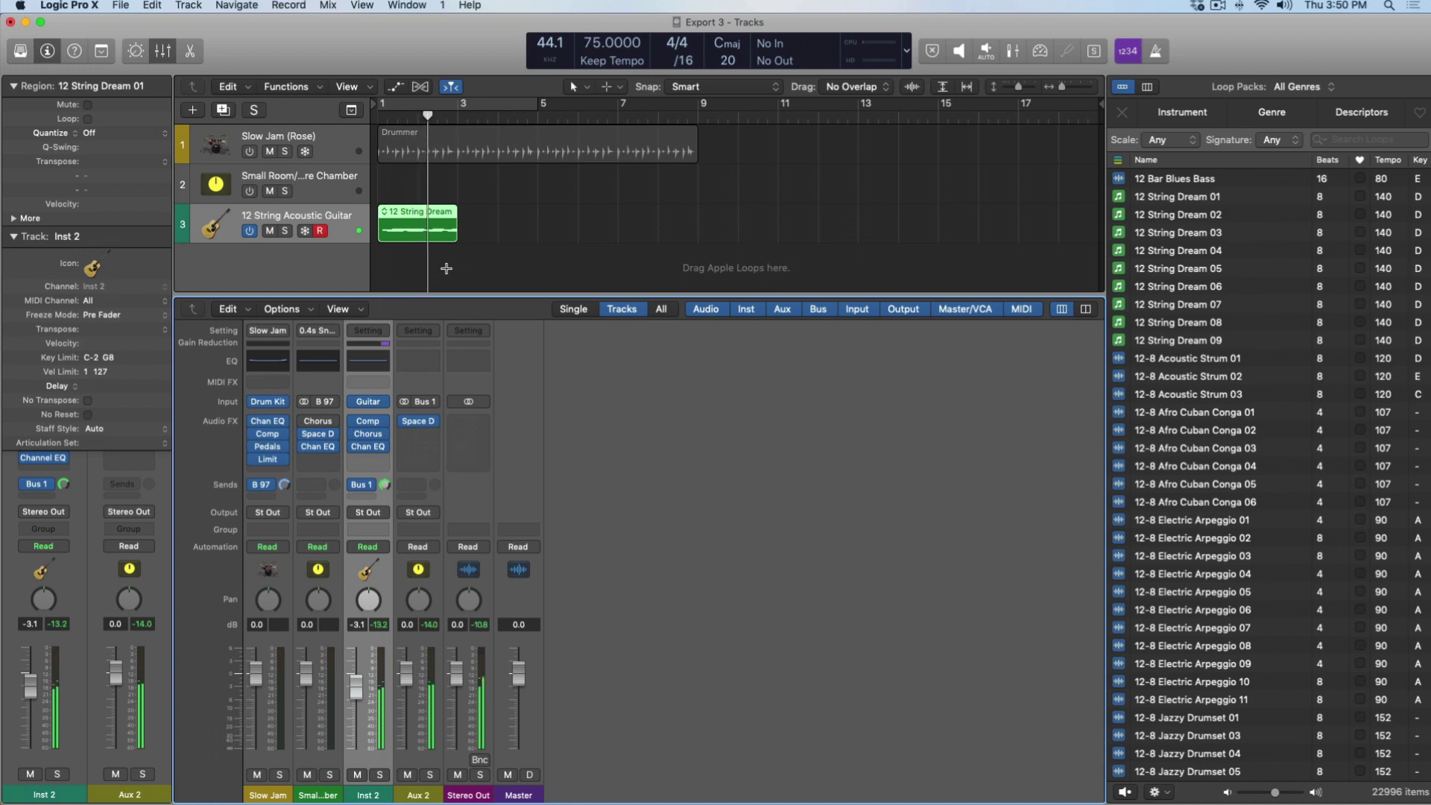
key(space)
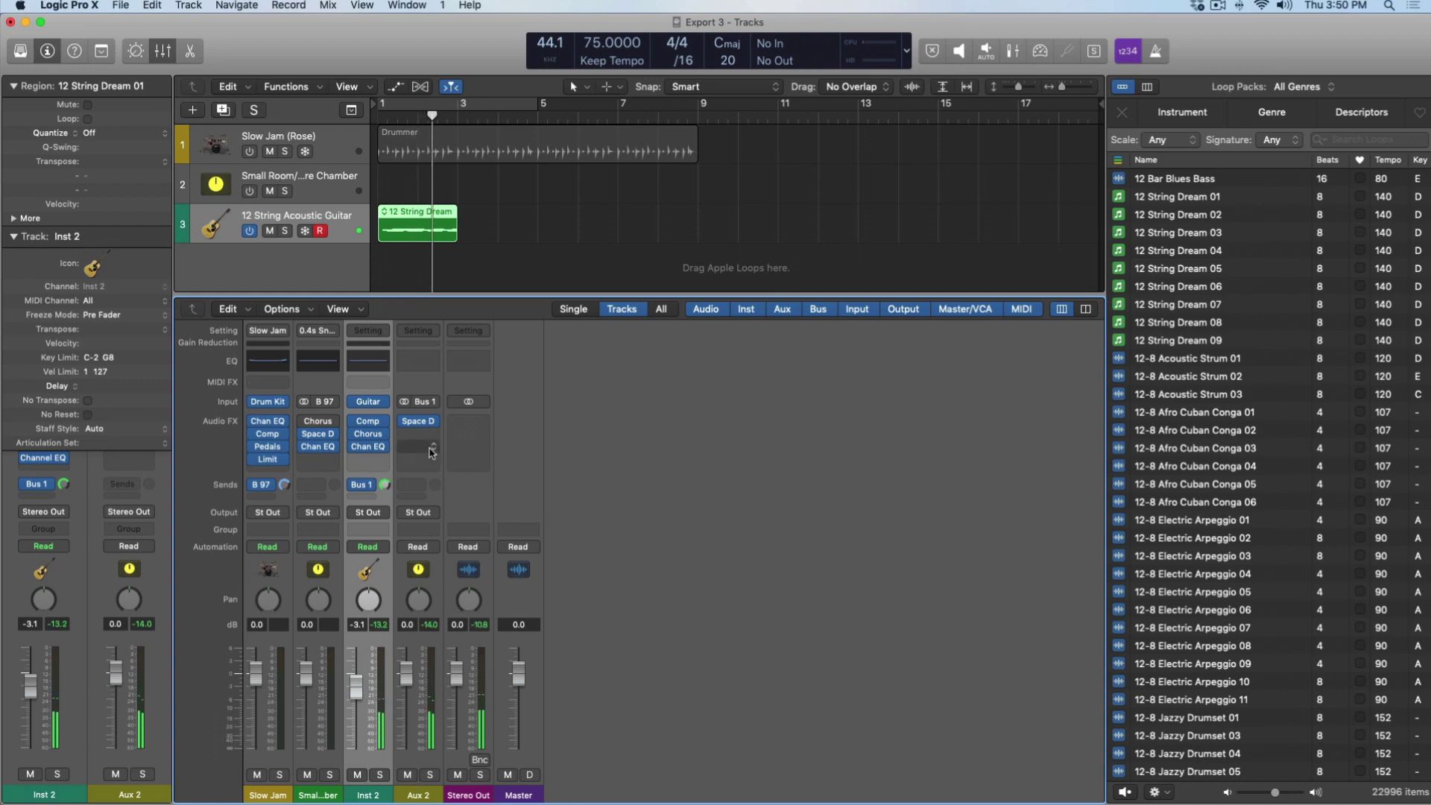
Rename the aux to SD, create a track for it, and hide the mixer
double_click(419, 795)
text(SD)
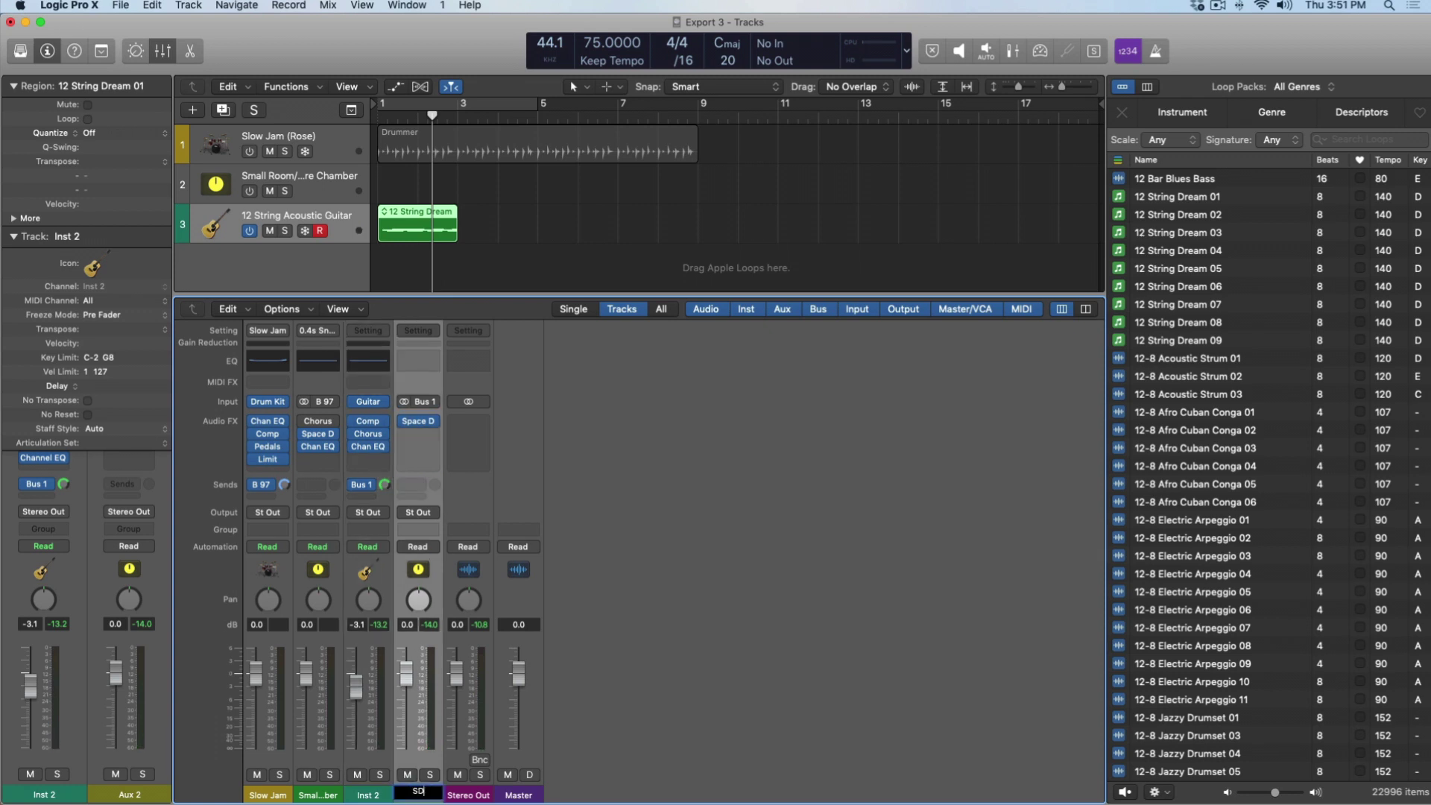
key(Return)
key(ctrl+t)
key(x)
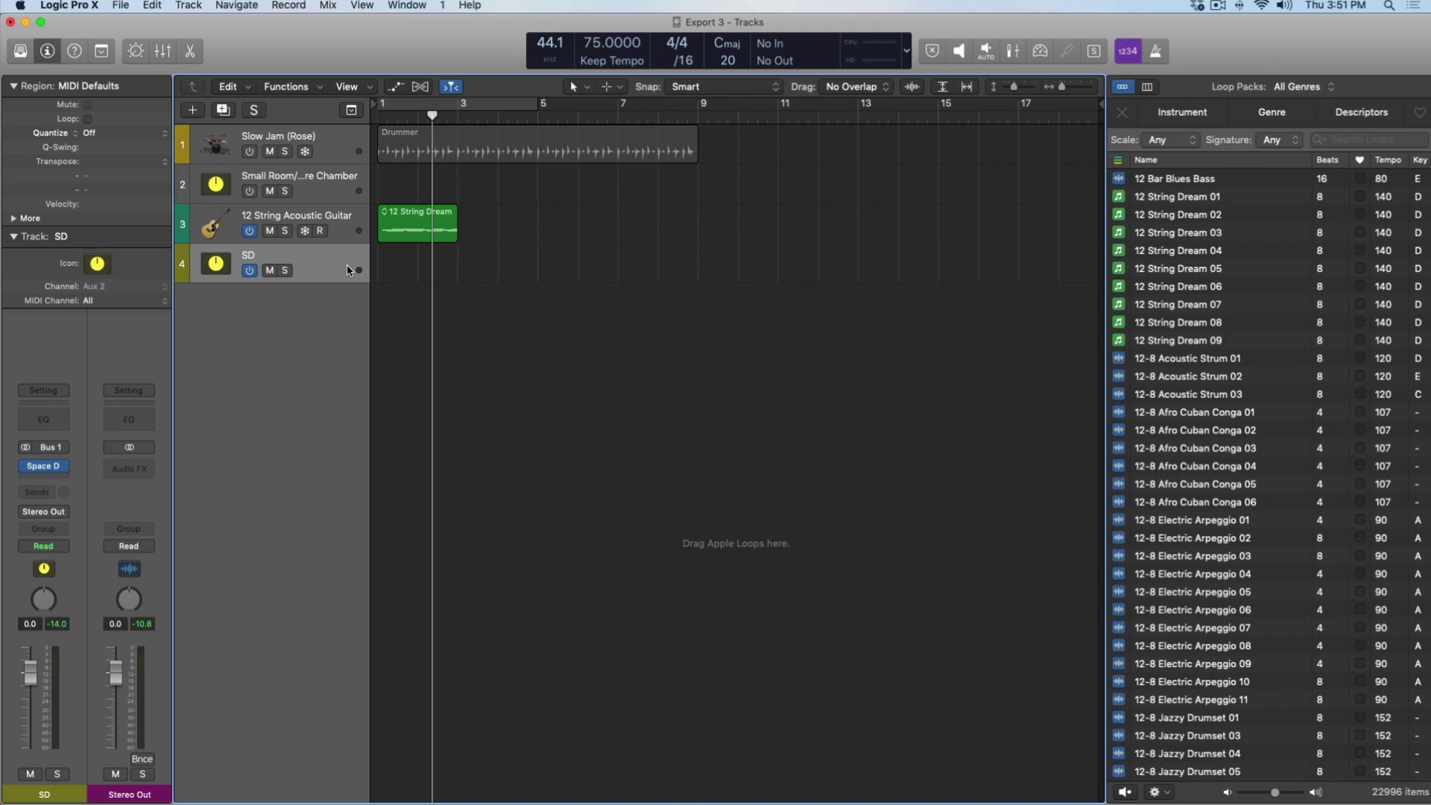
Export the SD aux track to SD_1.wav in the project audio file list
key(f)
key(super+shift+e)
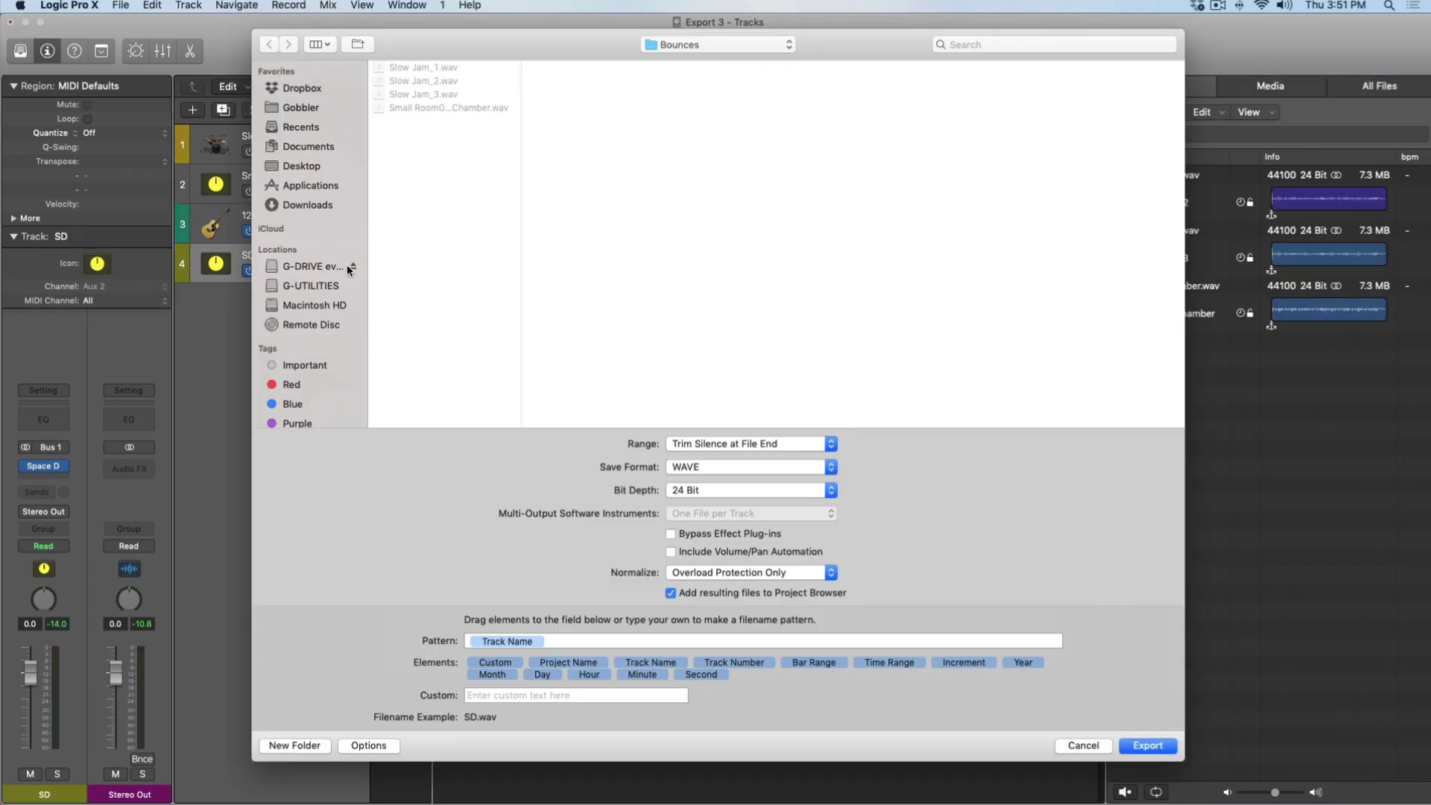
key(Return)
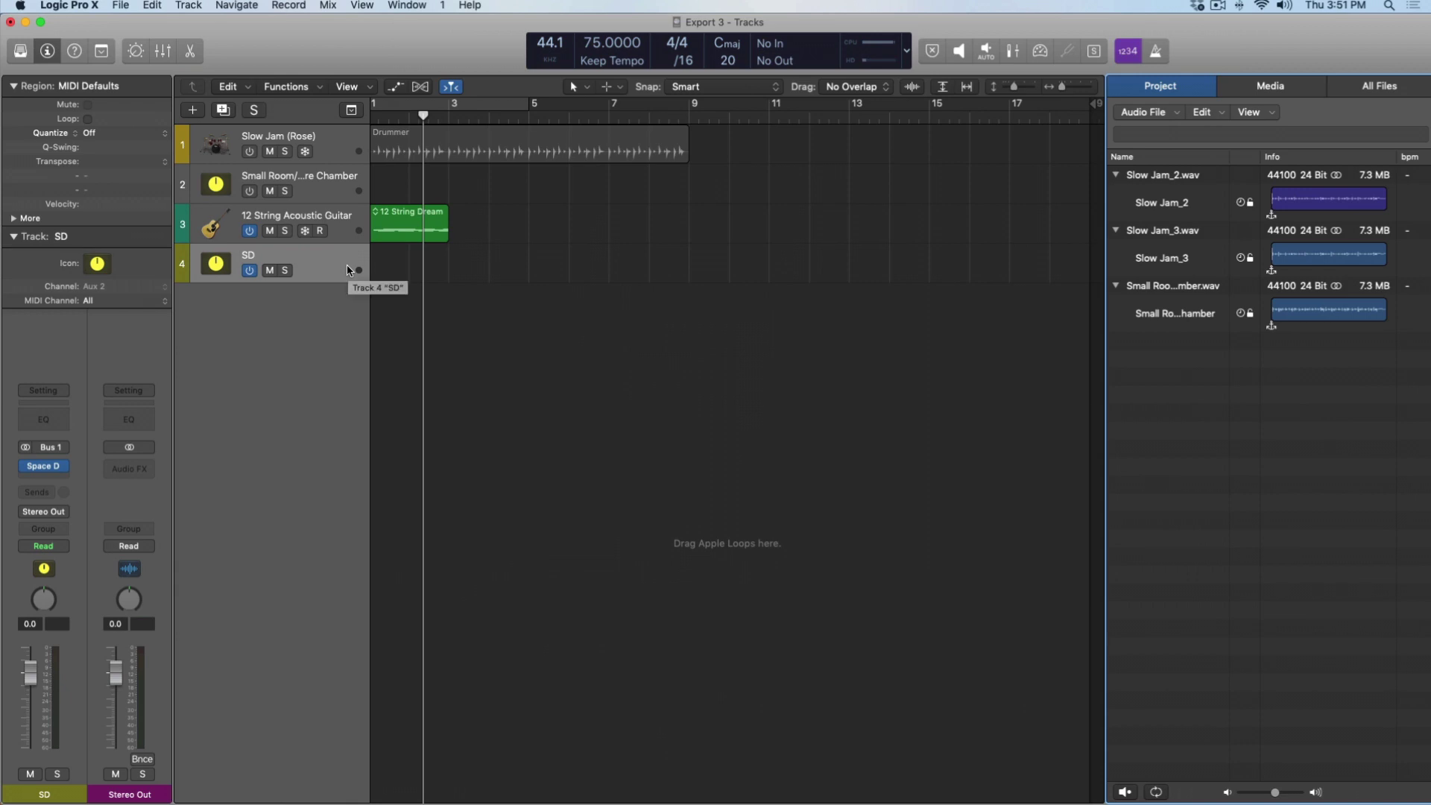
Export the 12 String Acoustic Guitar track as Inst 2_1.wav and drag both bounces into the arrangement
scroll(465, 294, left, 1)
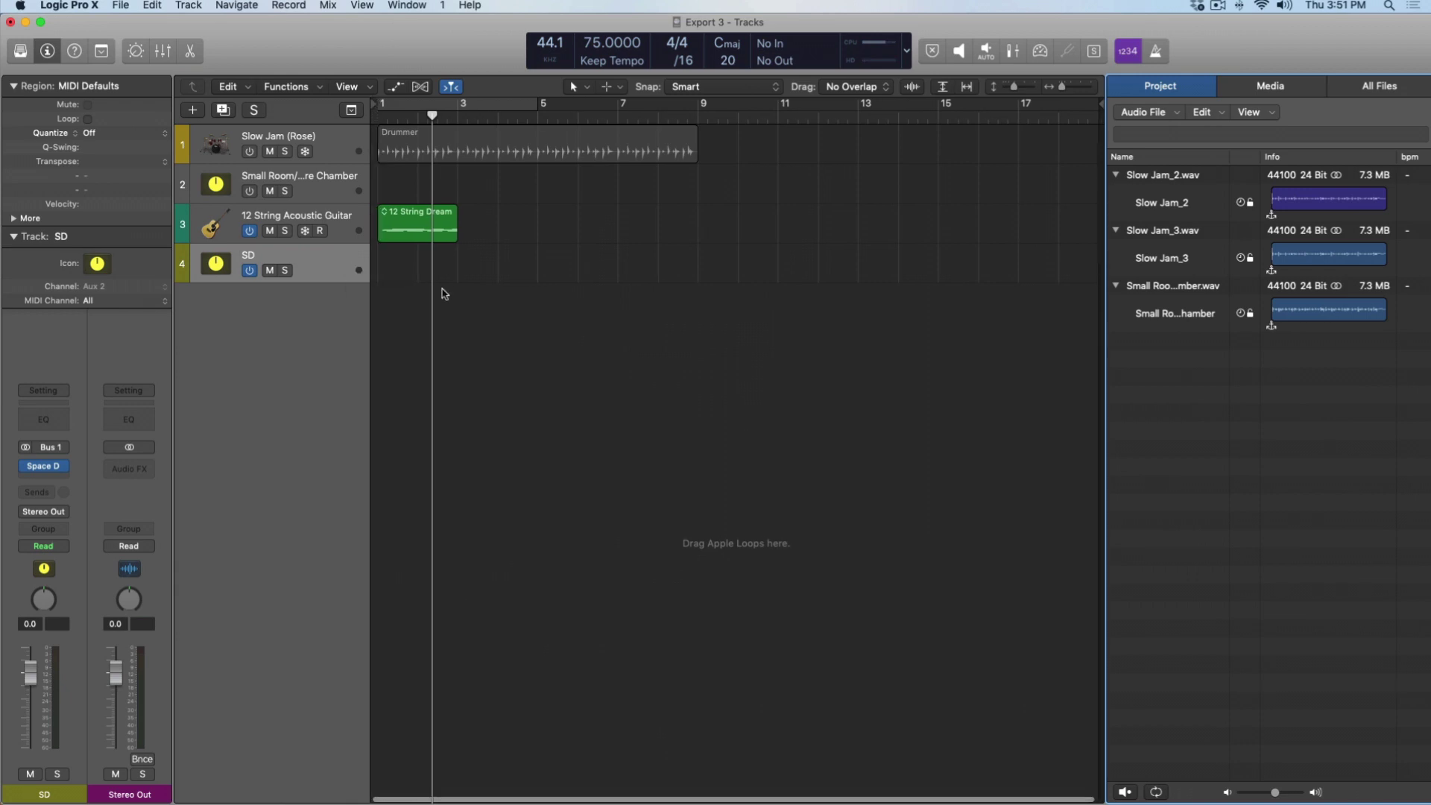
click(356, 220)
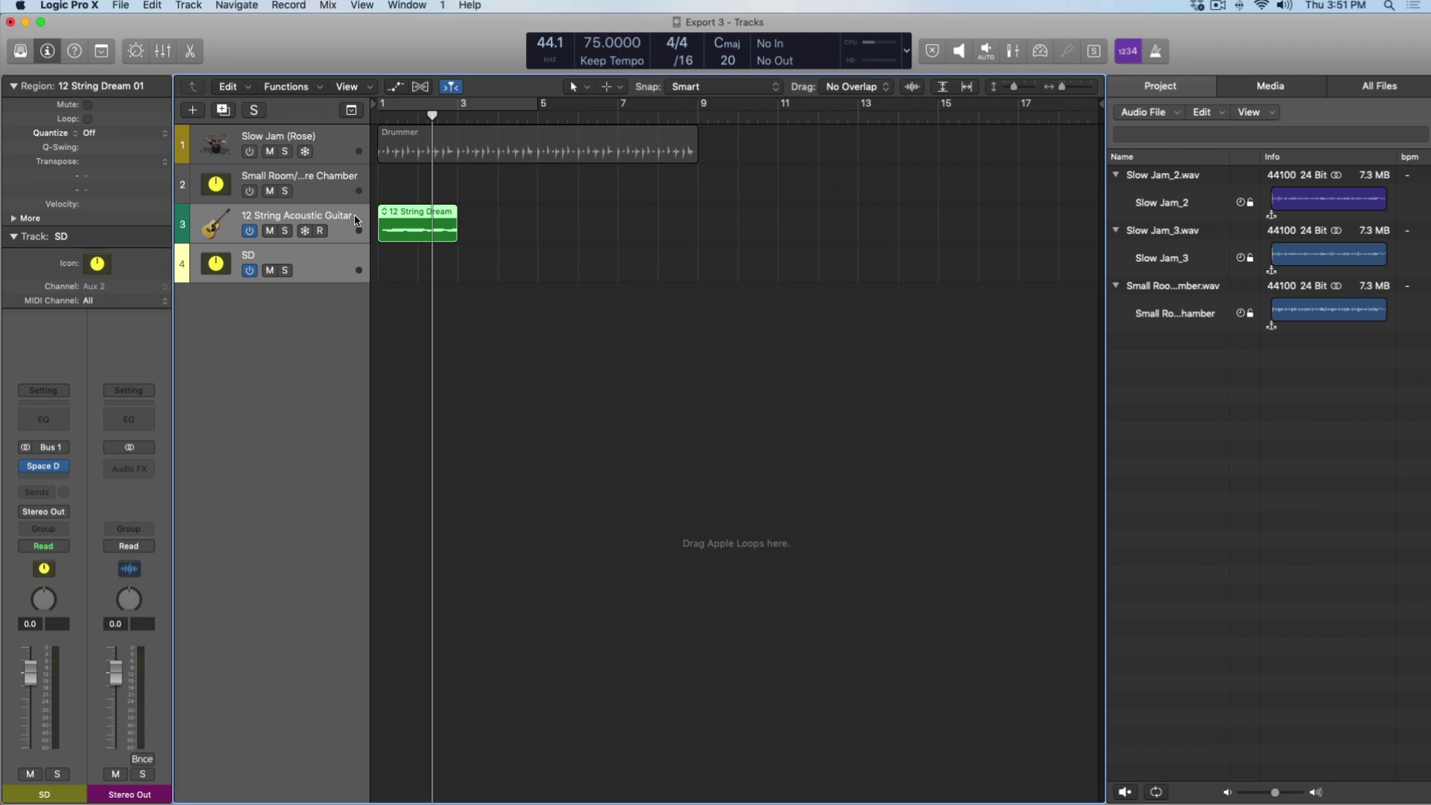
key(super+shift+e)
key(Return)
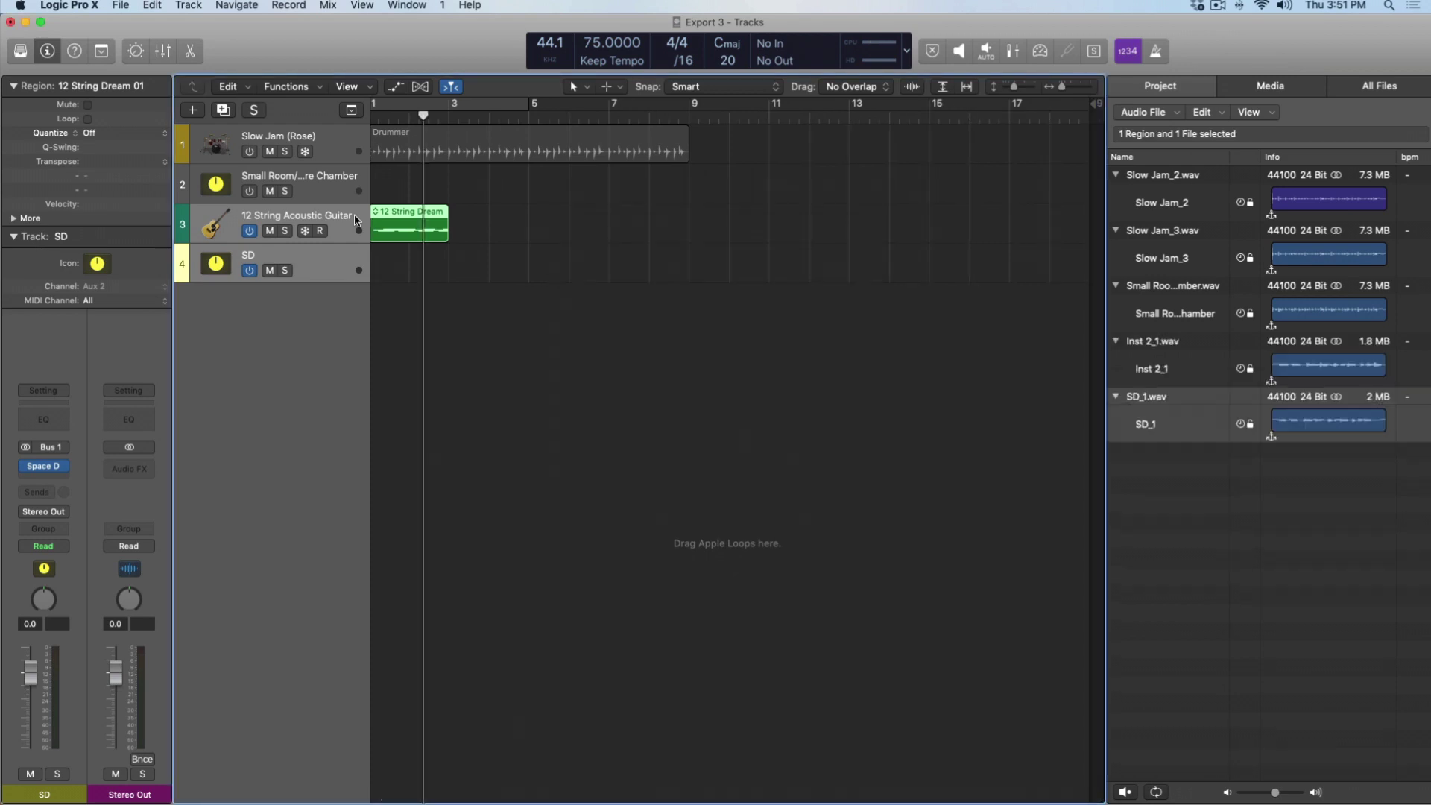
shift+click(1178, 343)
drag(1179, 346, 690, 330)
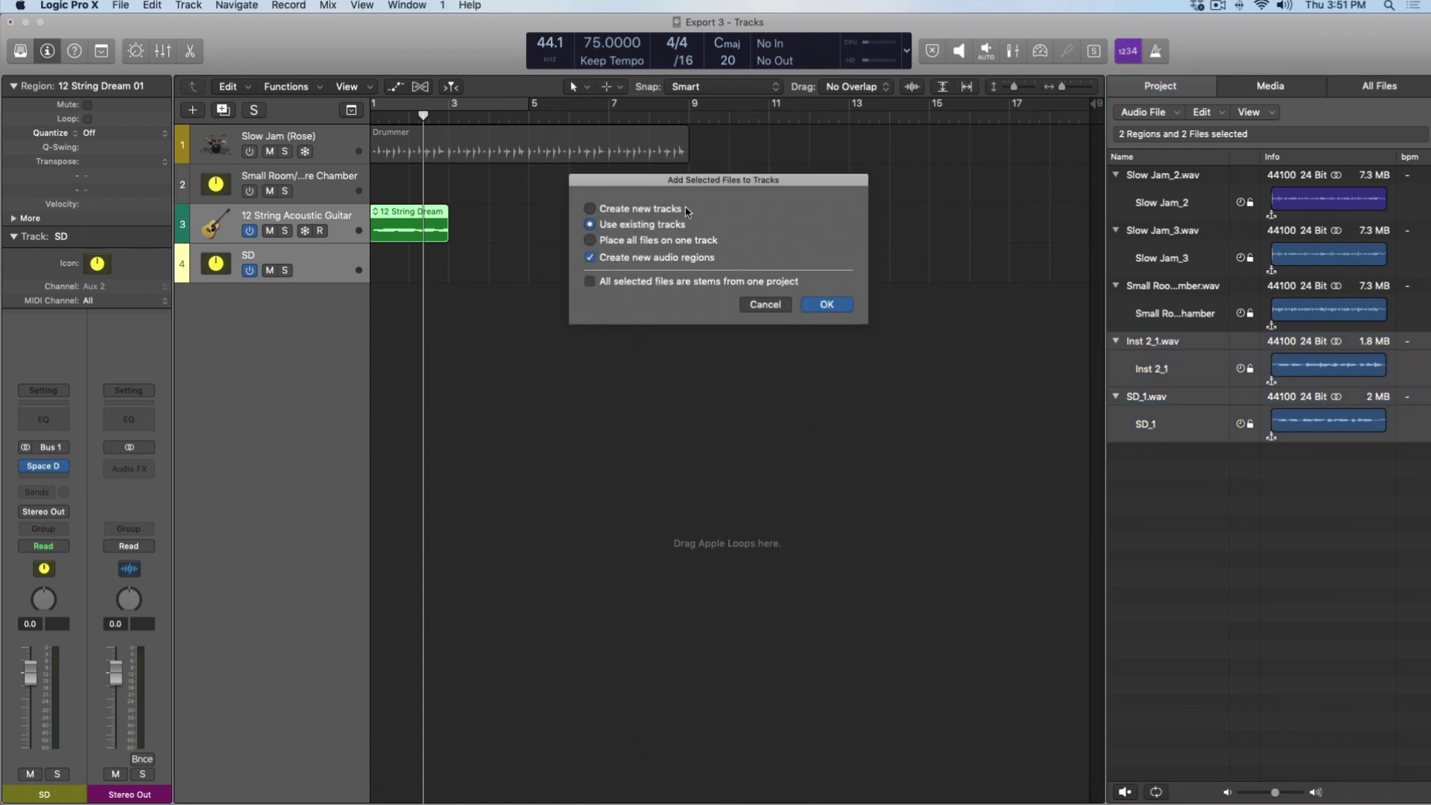
Add Inst 2_1 and SD_1 as new tracks and play them from bar 10, soloing SD_1 briefly
click(682, 210)
click(826, 305)
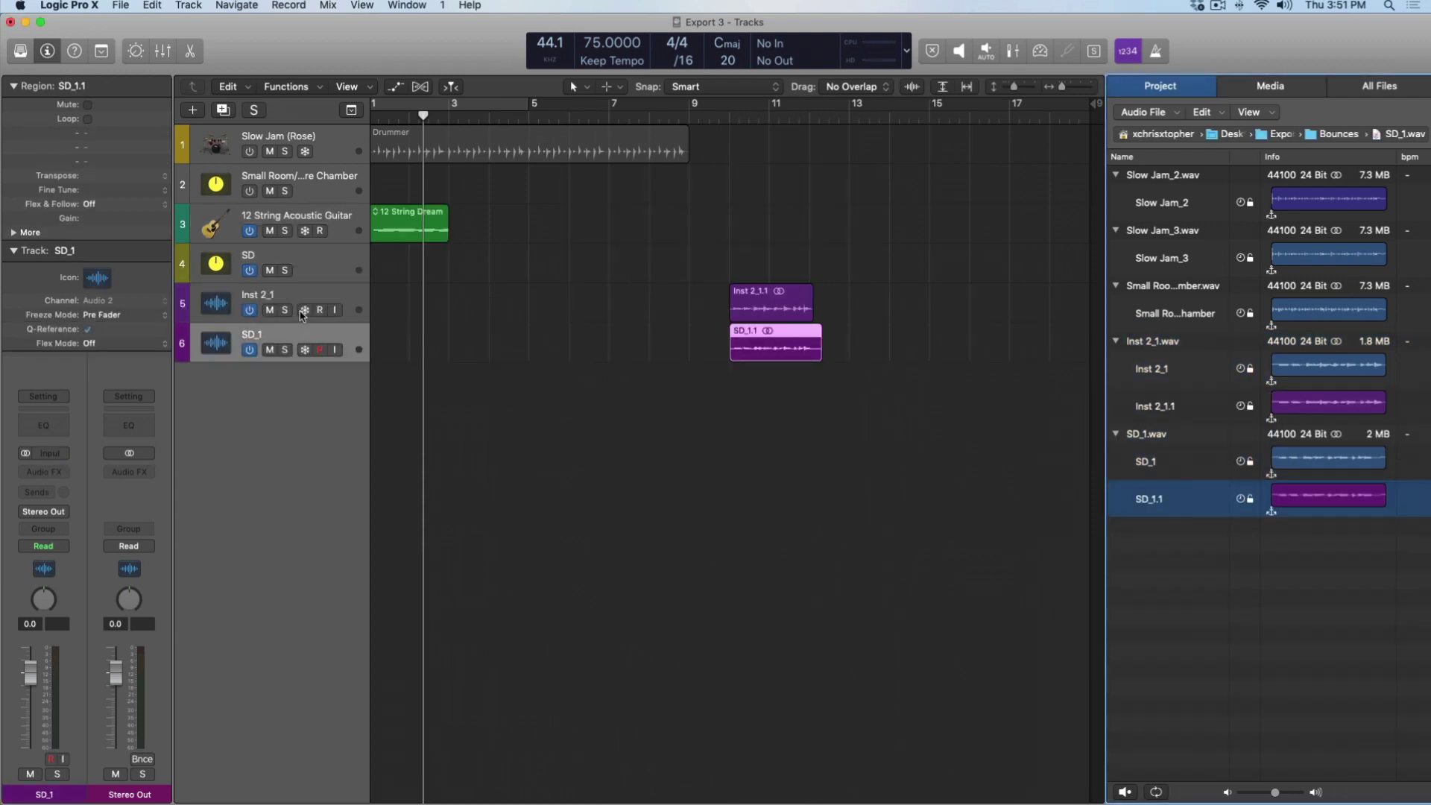
click(728, 117)
key(space)
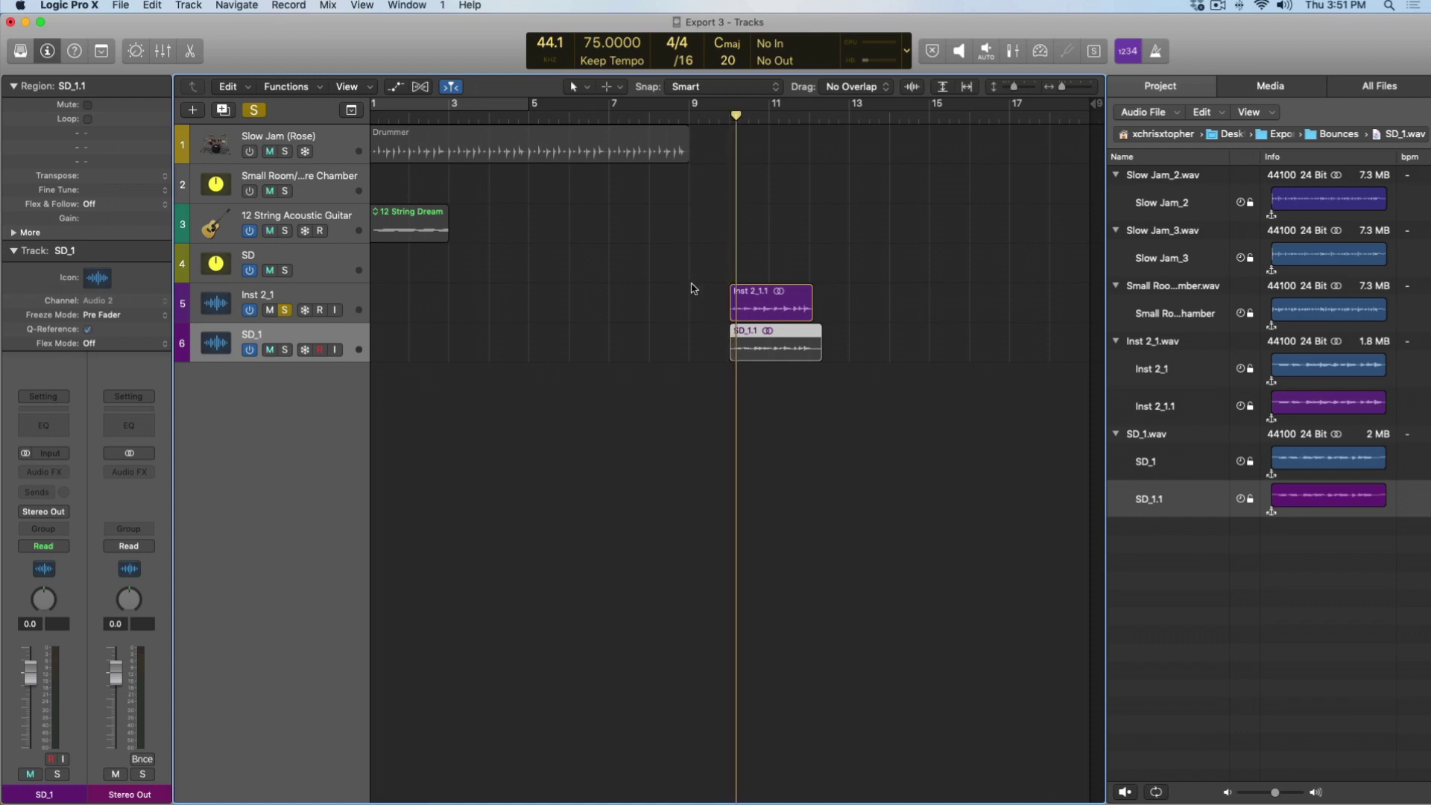
click(285, 350)
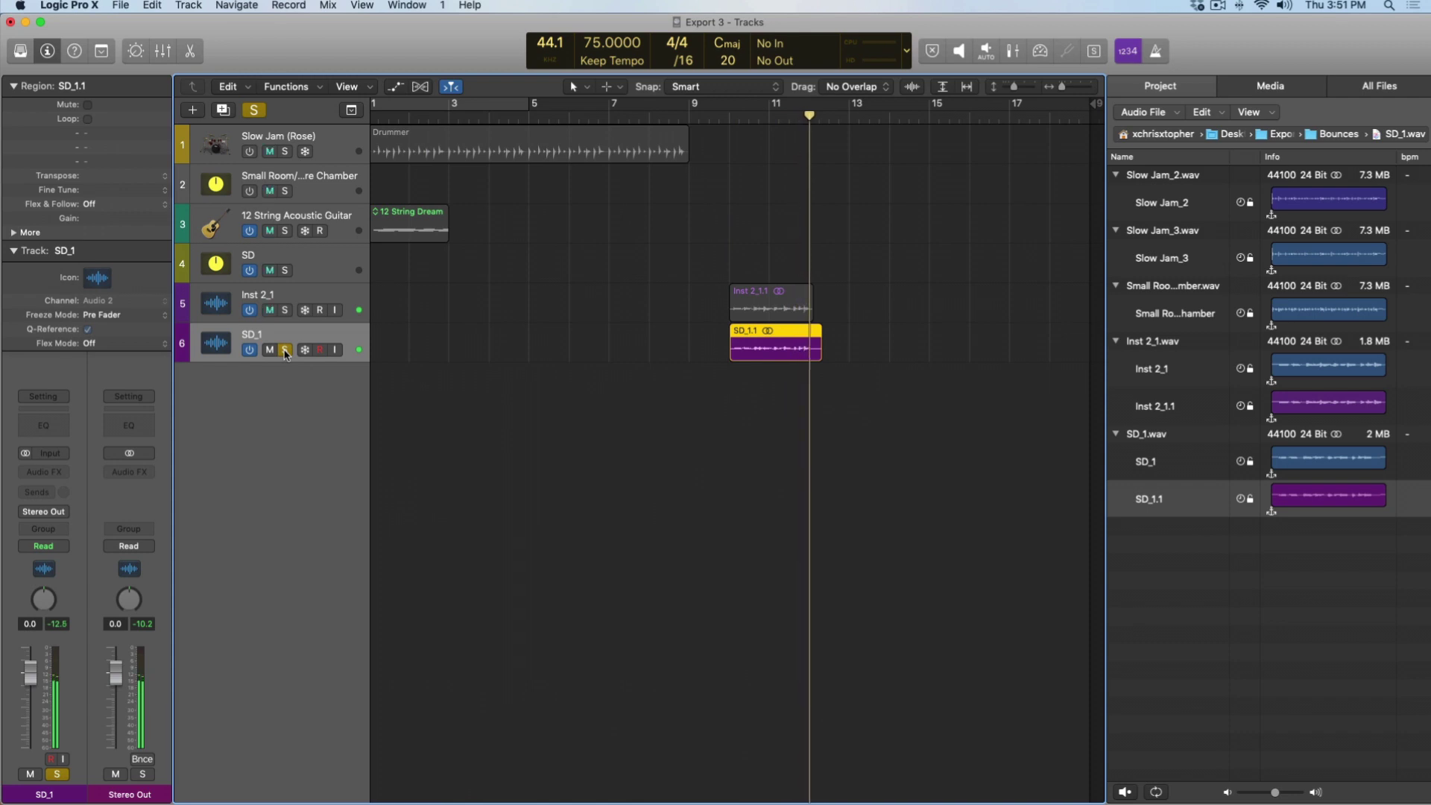
click(285, 350)
Delete the Inst 2_1 and SD_1 tracks and show the Apple Loops library
shift+click(309, 296)
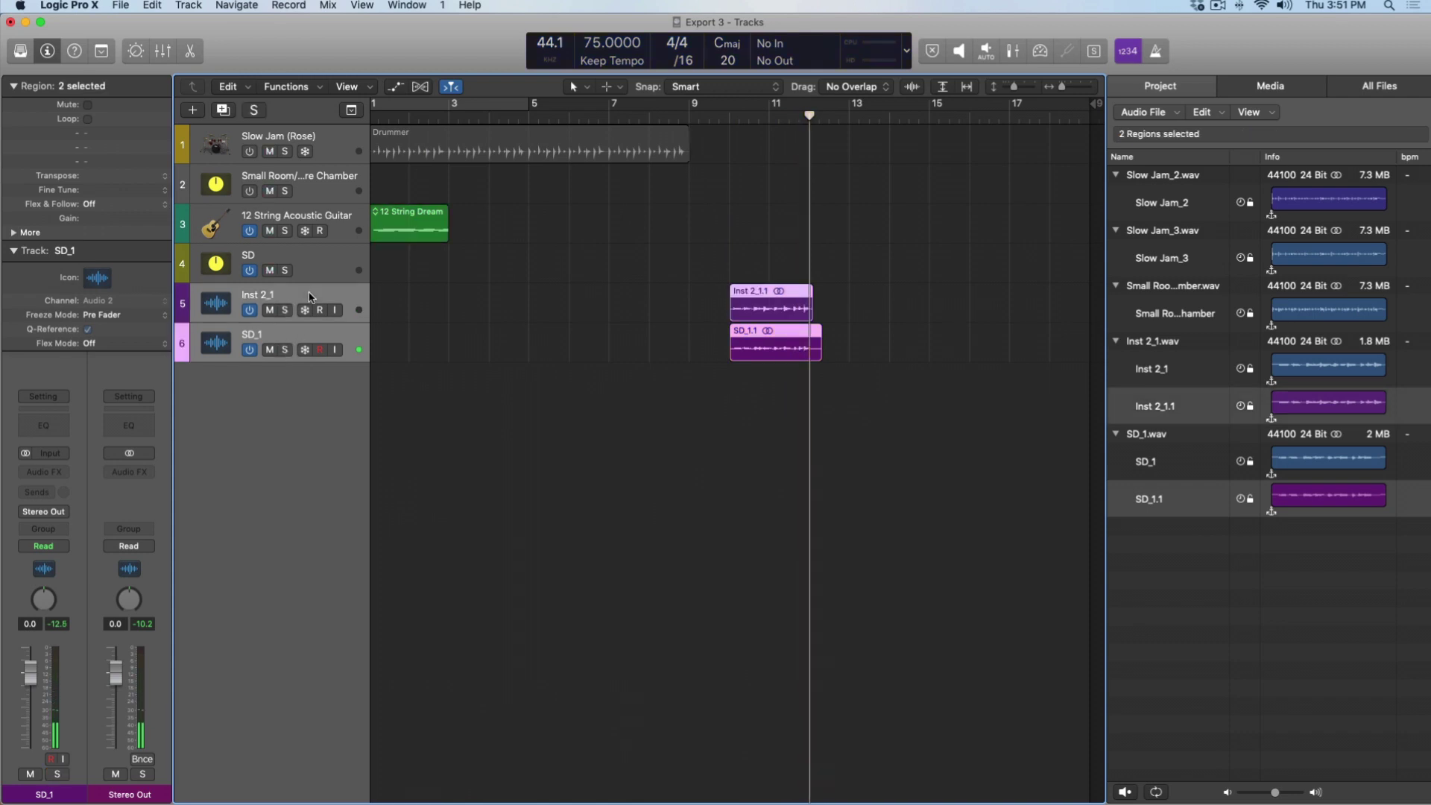
key(super+BackSpace)
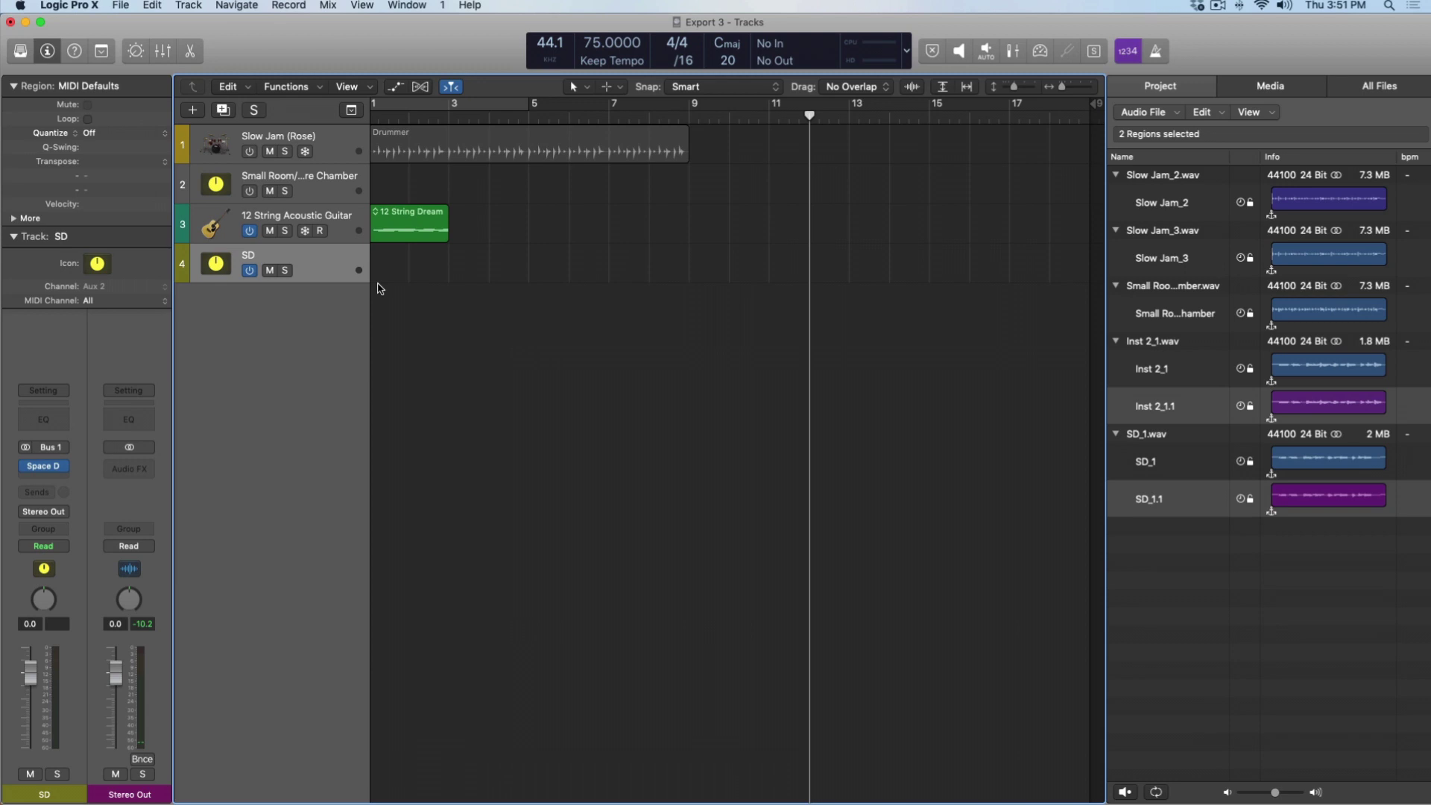
key(o)
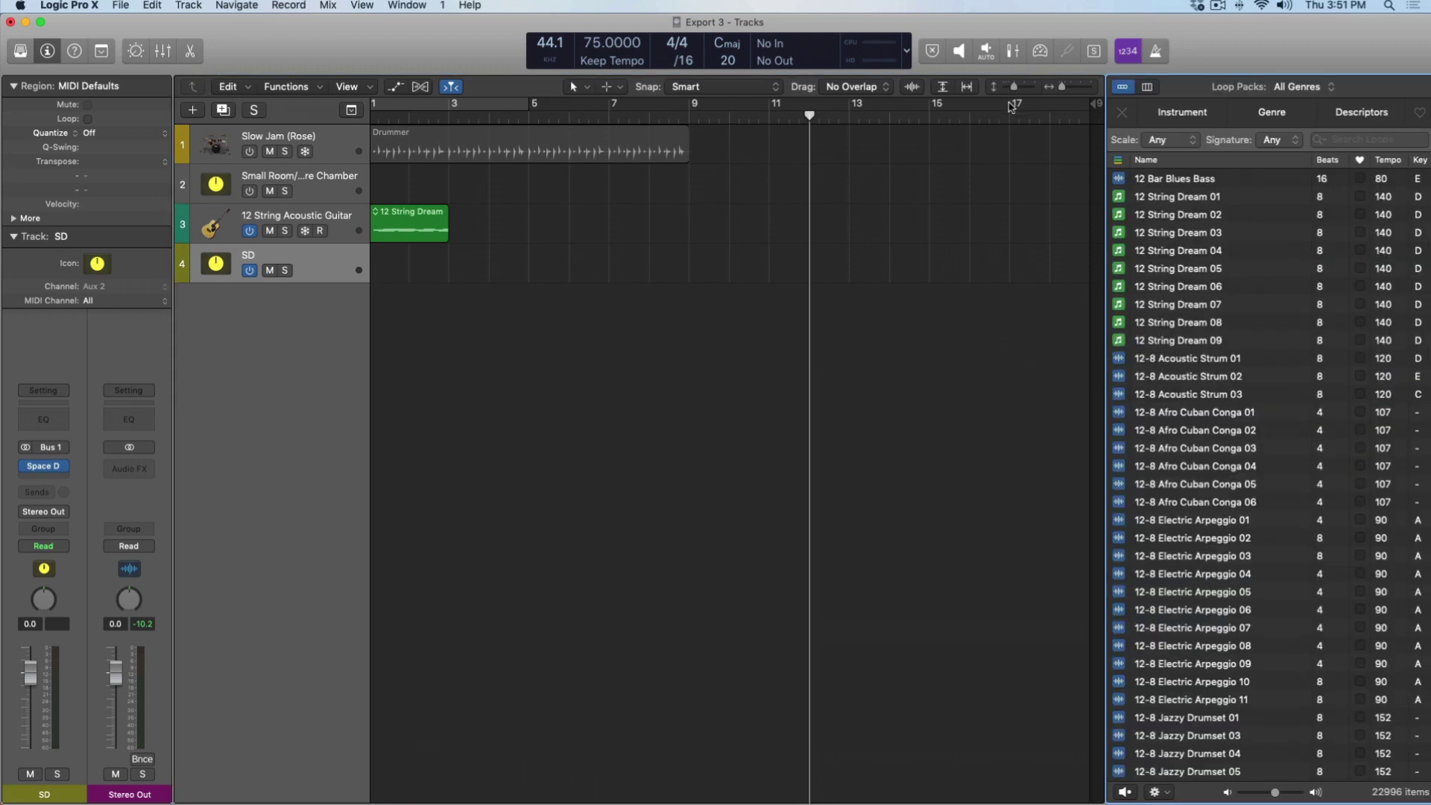
Add the 12 Bar Blues Bass loop on a new track sending to Bus 1 (SD)
drag(1130, 179, 374, 347)
click(354, 306)
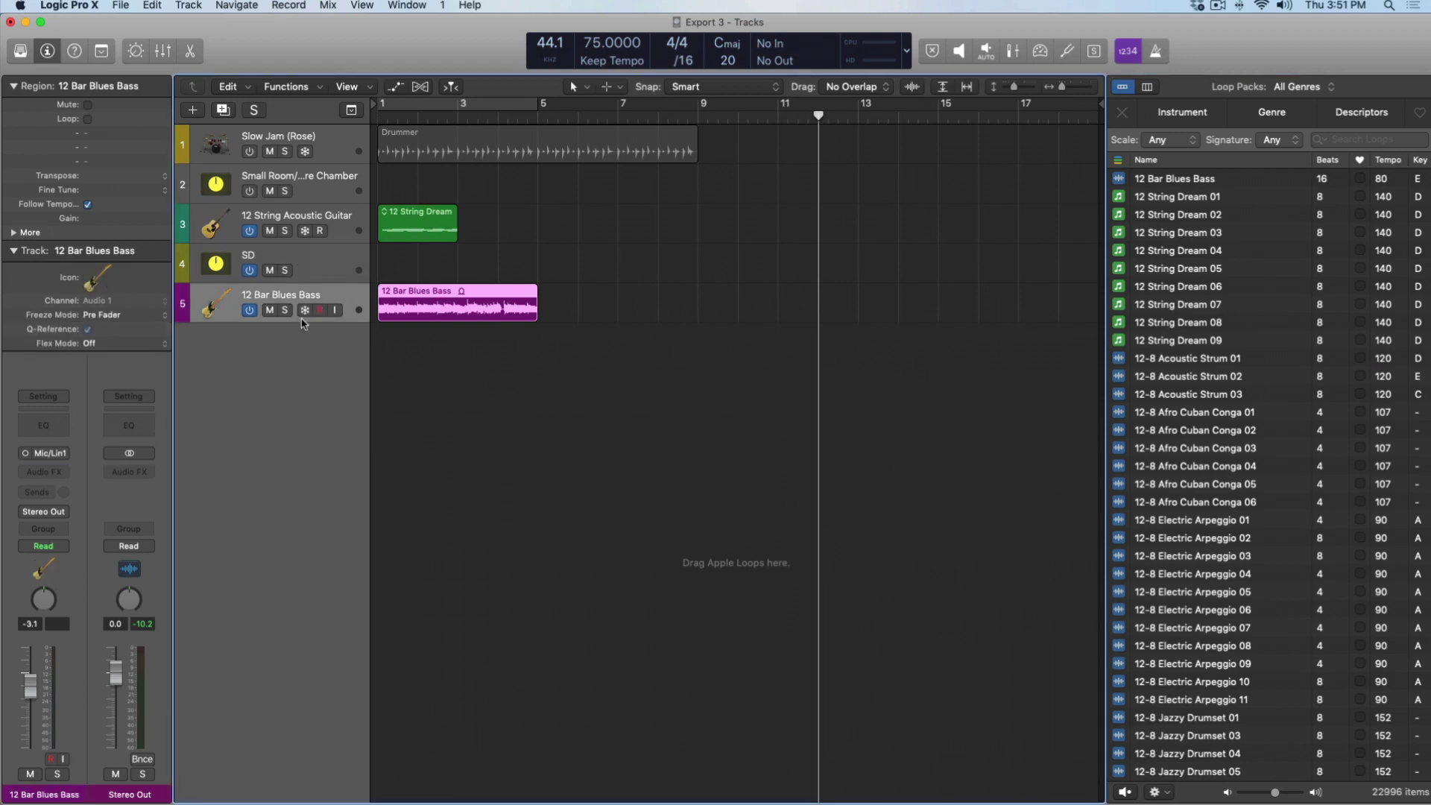
click(44, 497)
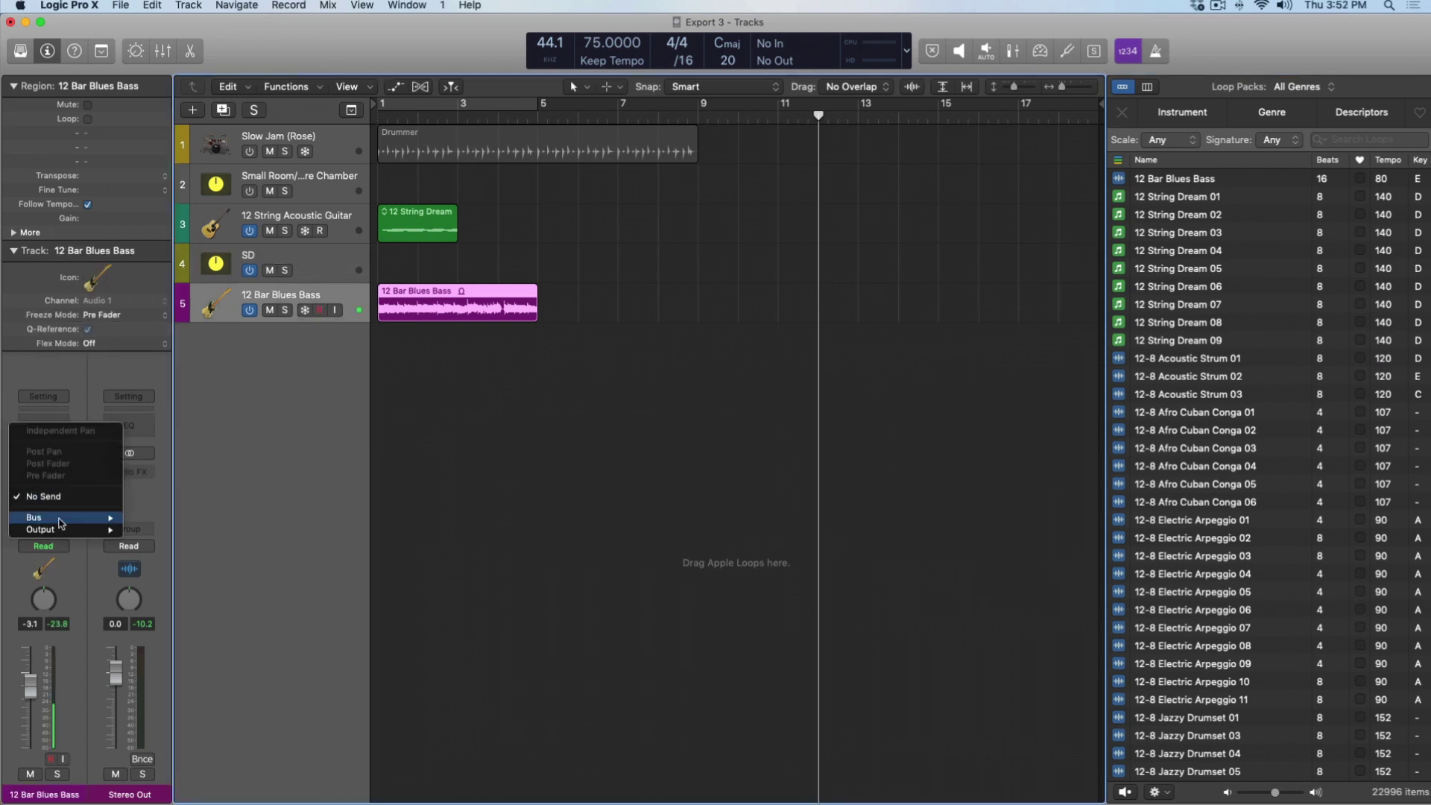
mouse_move(62, 519)
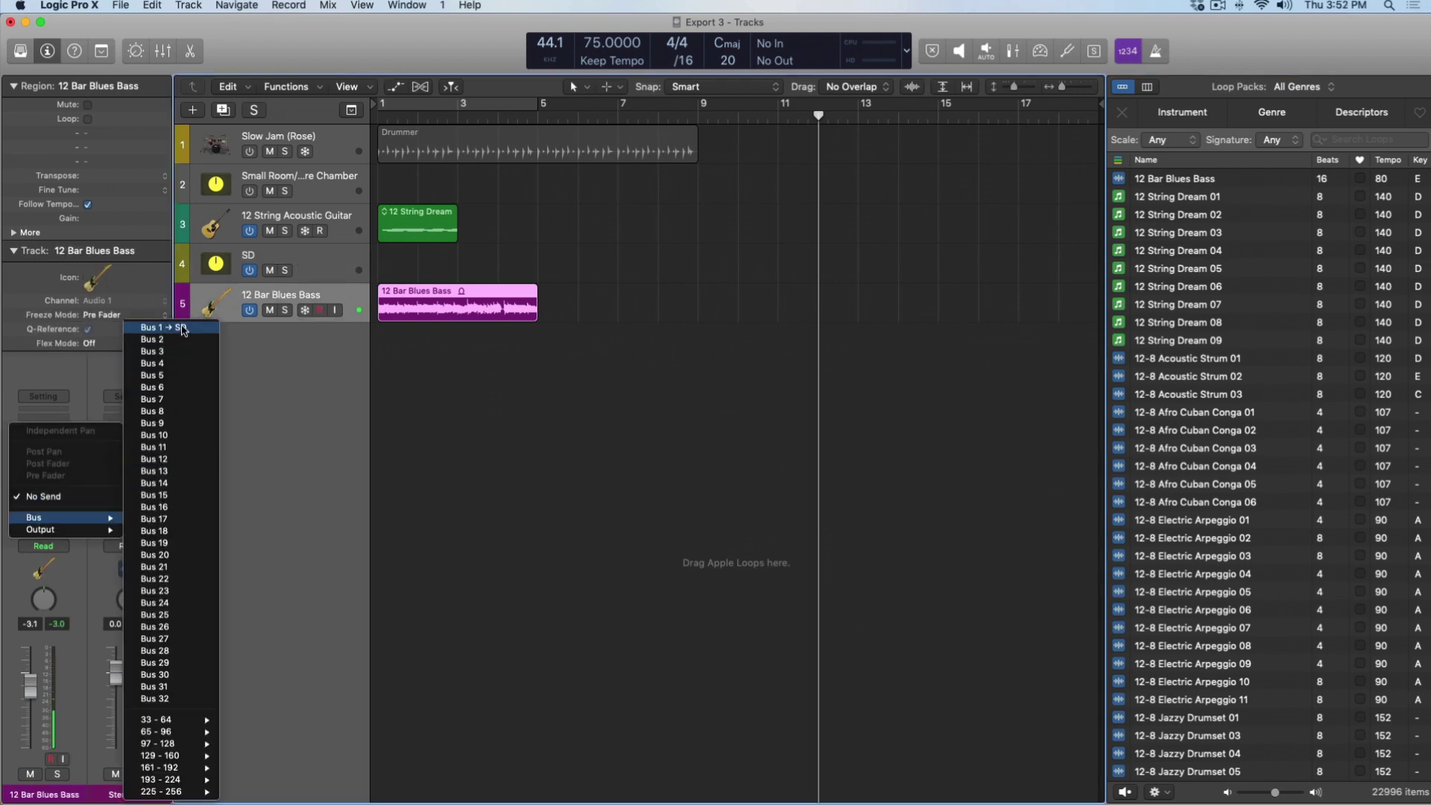
click(183, 330)
Bounce the SD aux track to SD_2.wav in the project audio files
click(234, 264)
key(f)
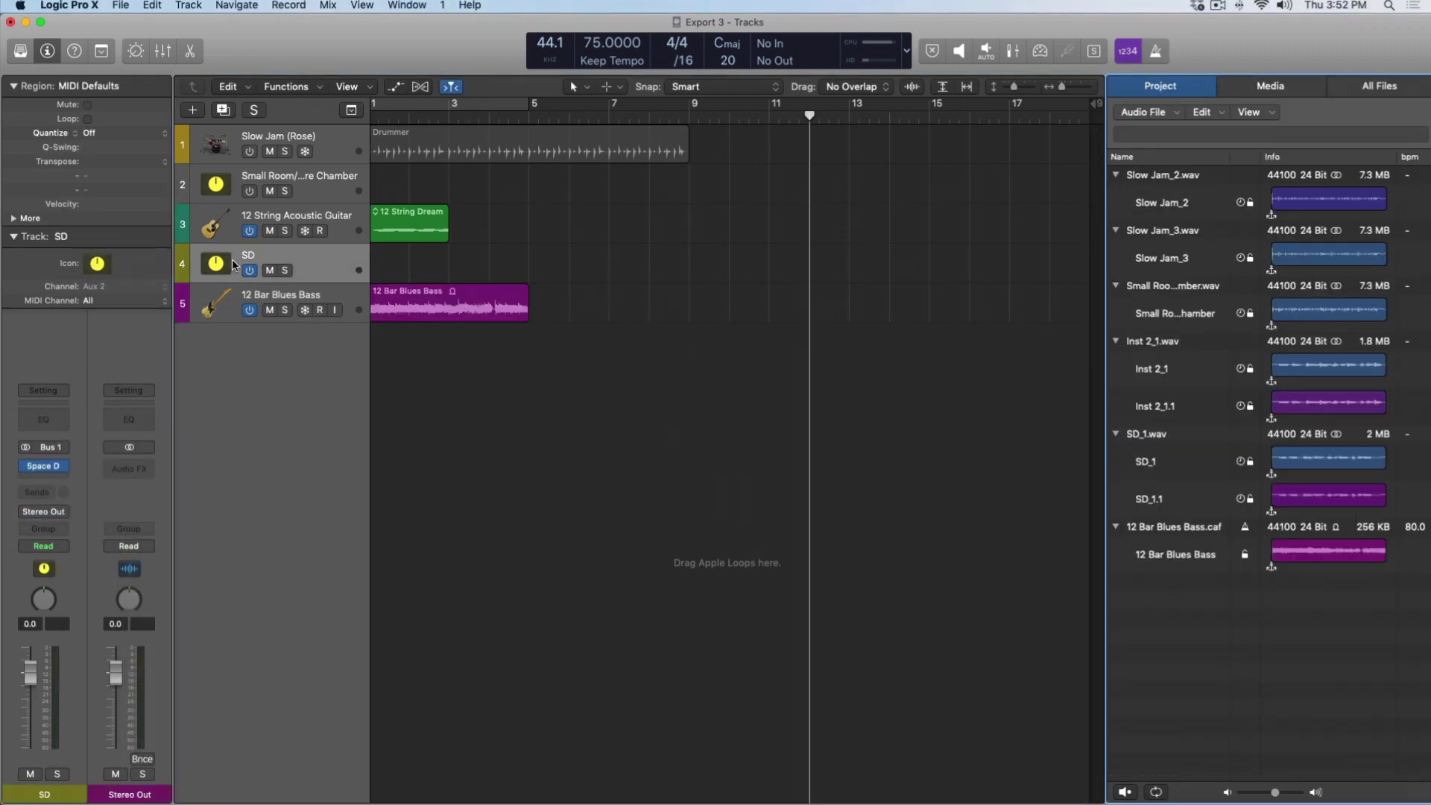
click(231, 300)
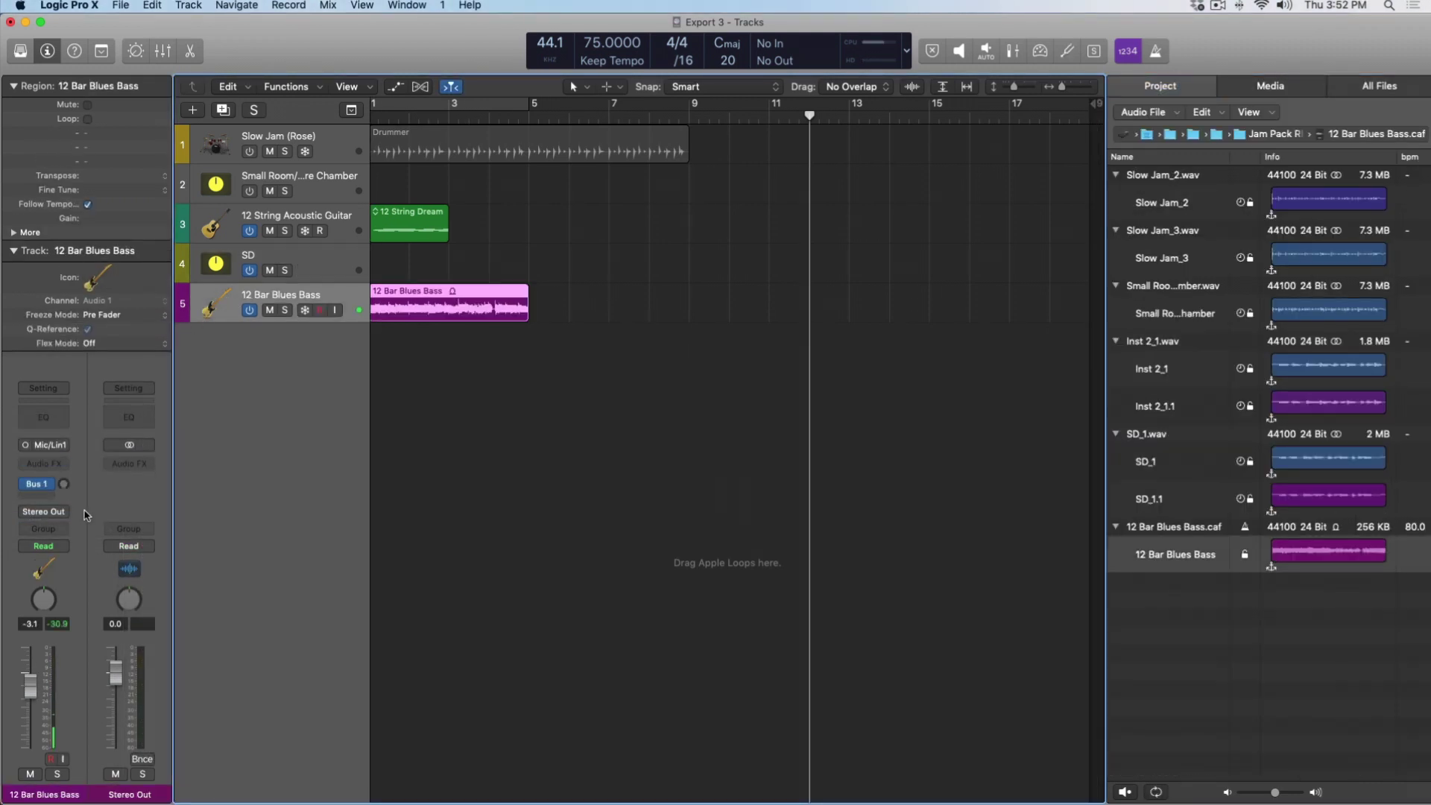
click(63, 485)
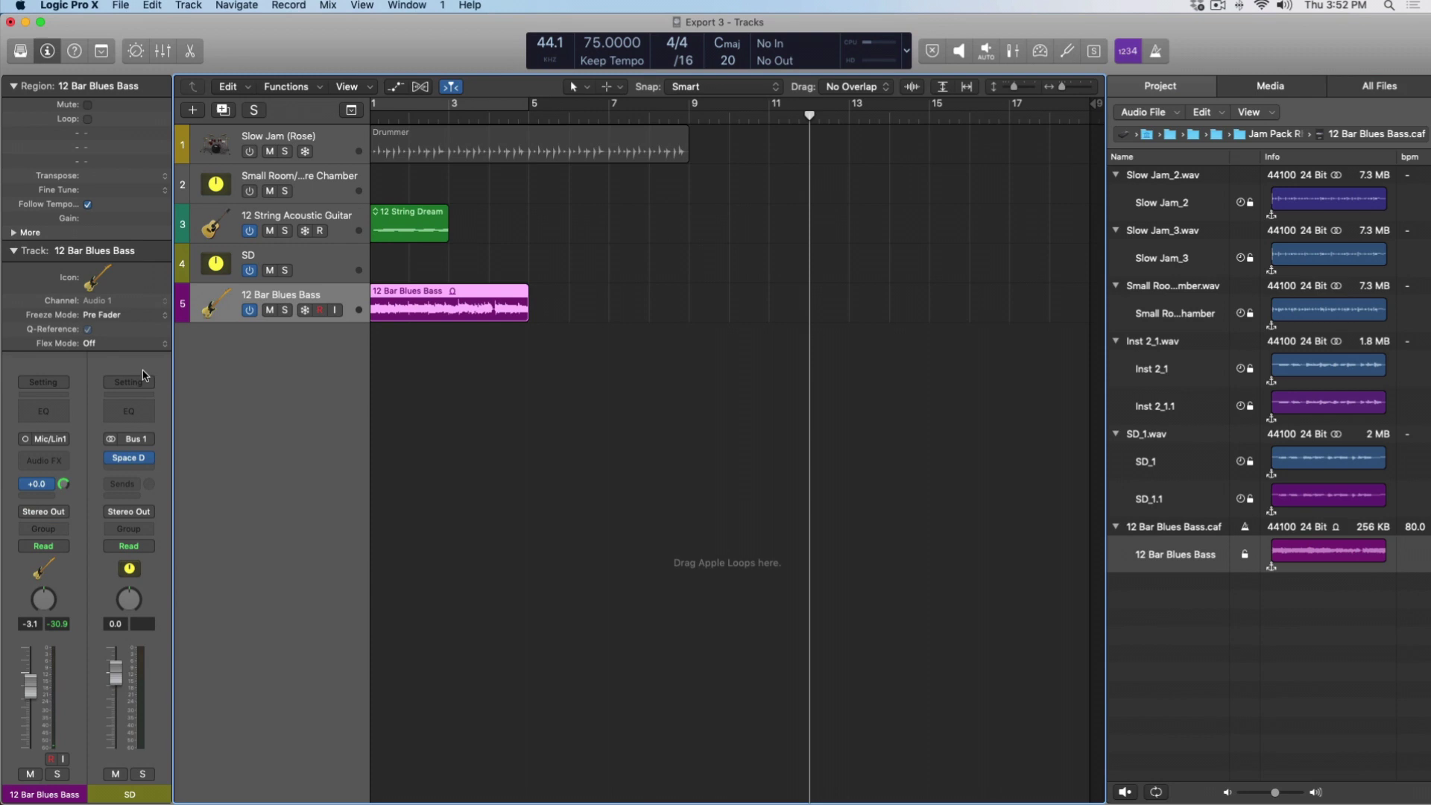
click(233, 258)
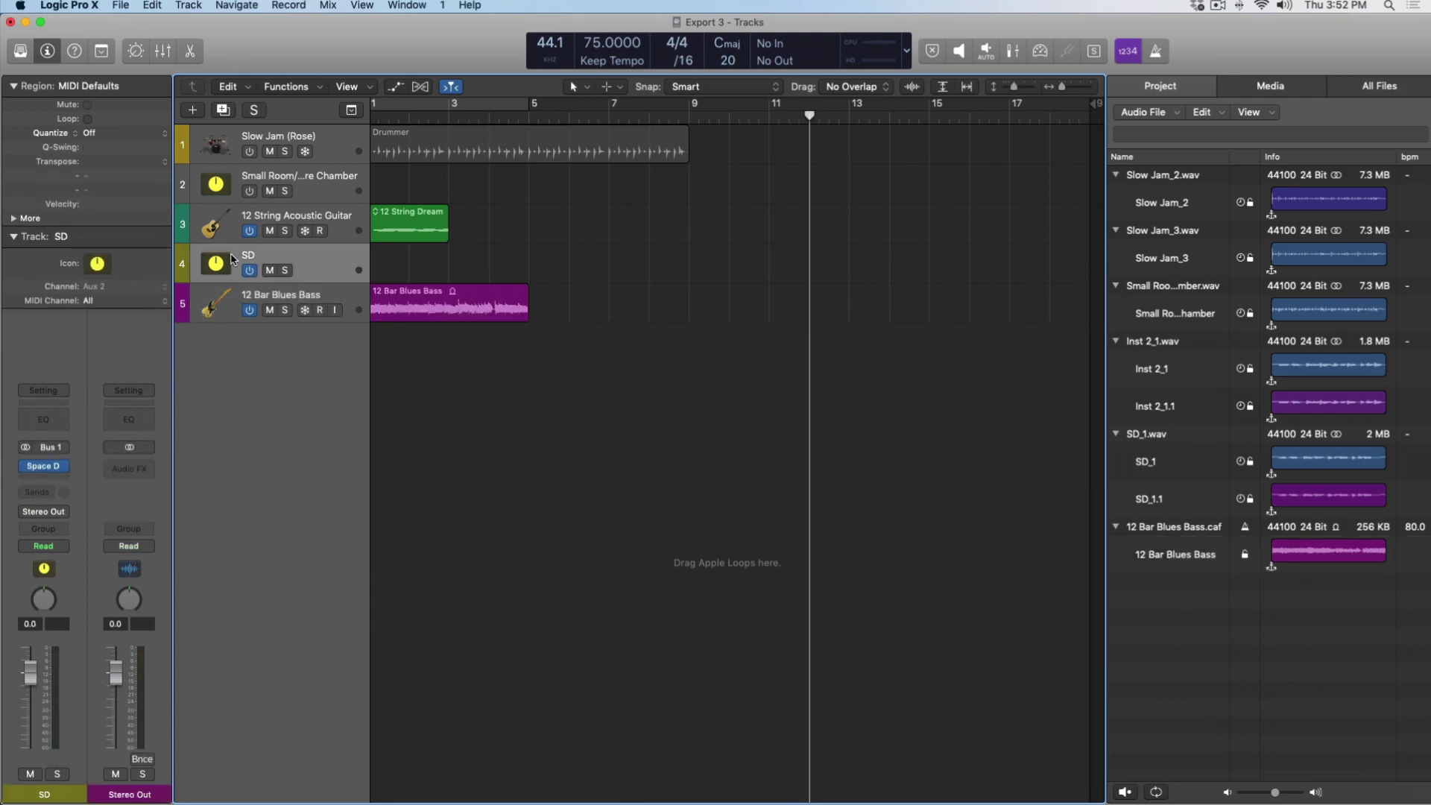
key(super+e)
key(Return)
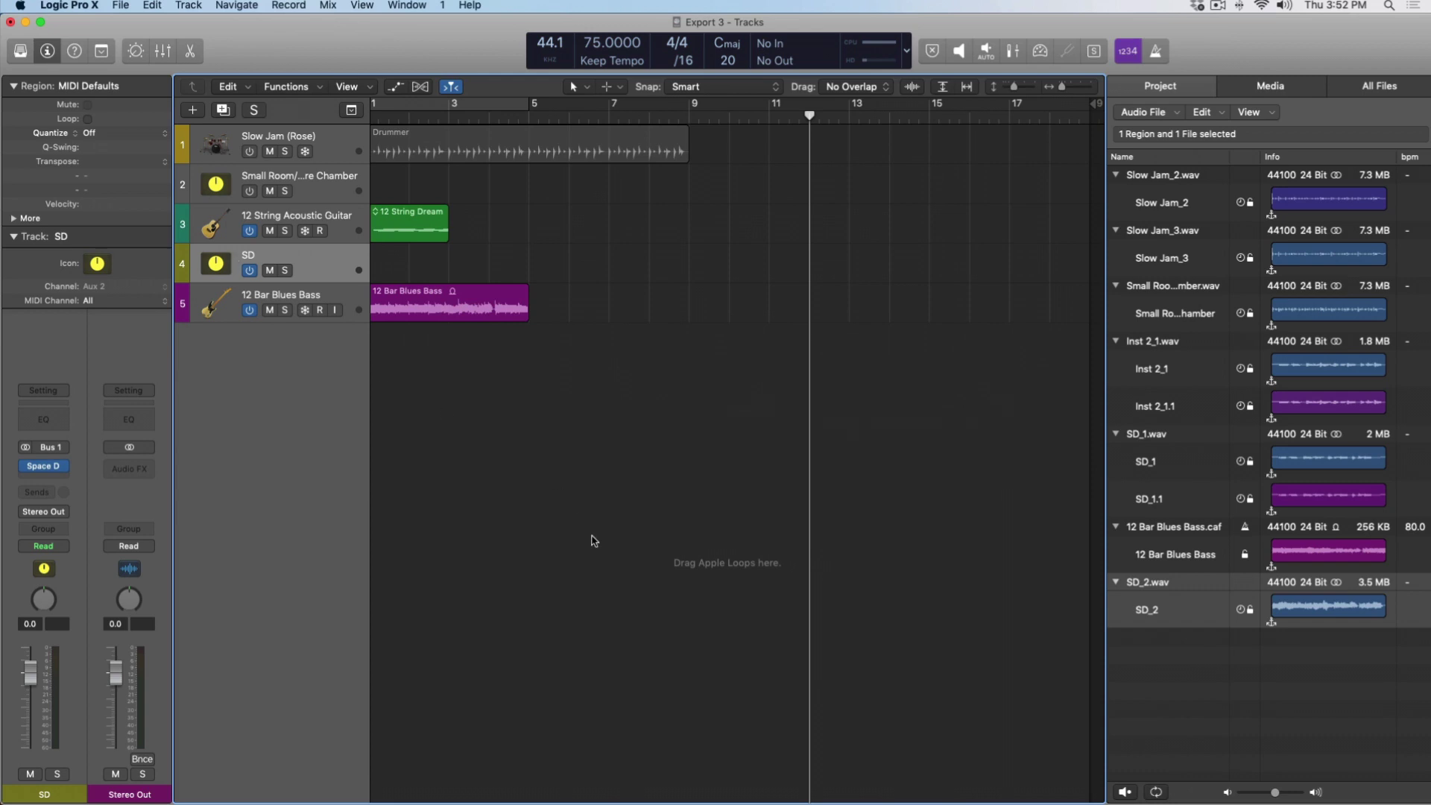
Place SD_2.wav on a new track at bar 9 and play it back from the region start
drag(1147, 582, 693, 488)
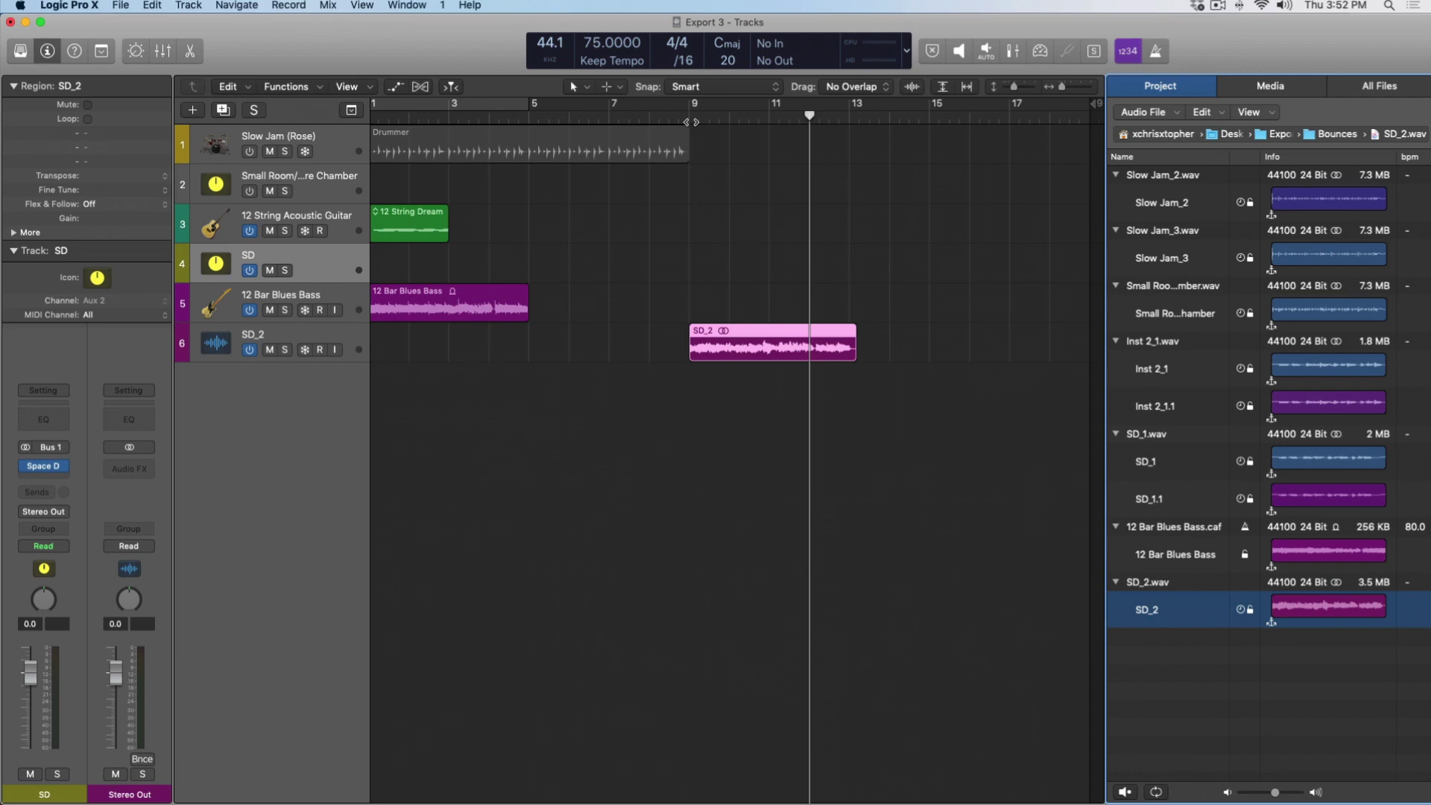
click(691, 122)
key(space)
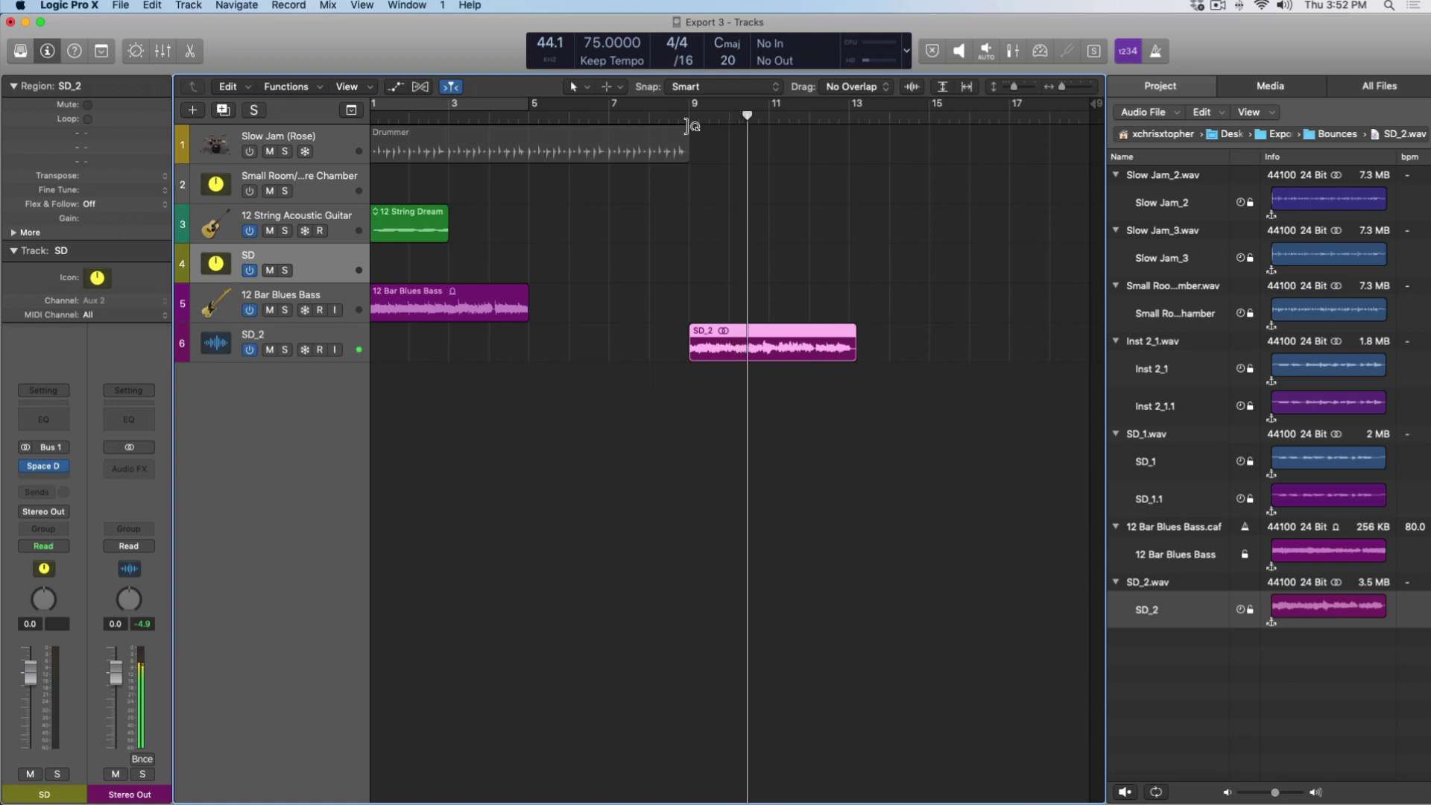
key(space)
scroll(705, 259, left, 1)
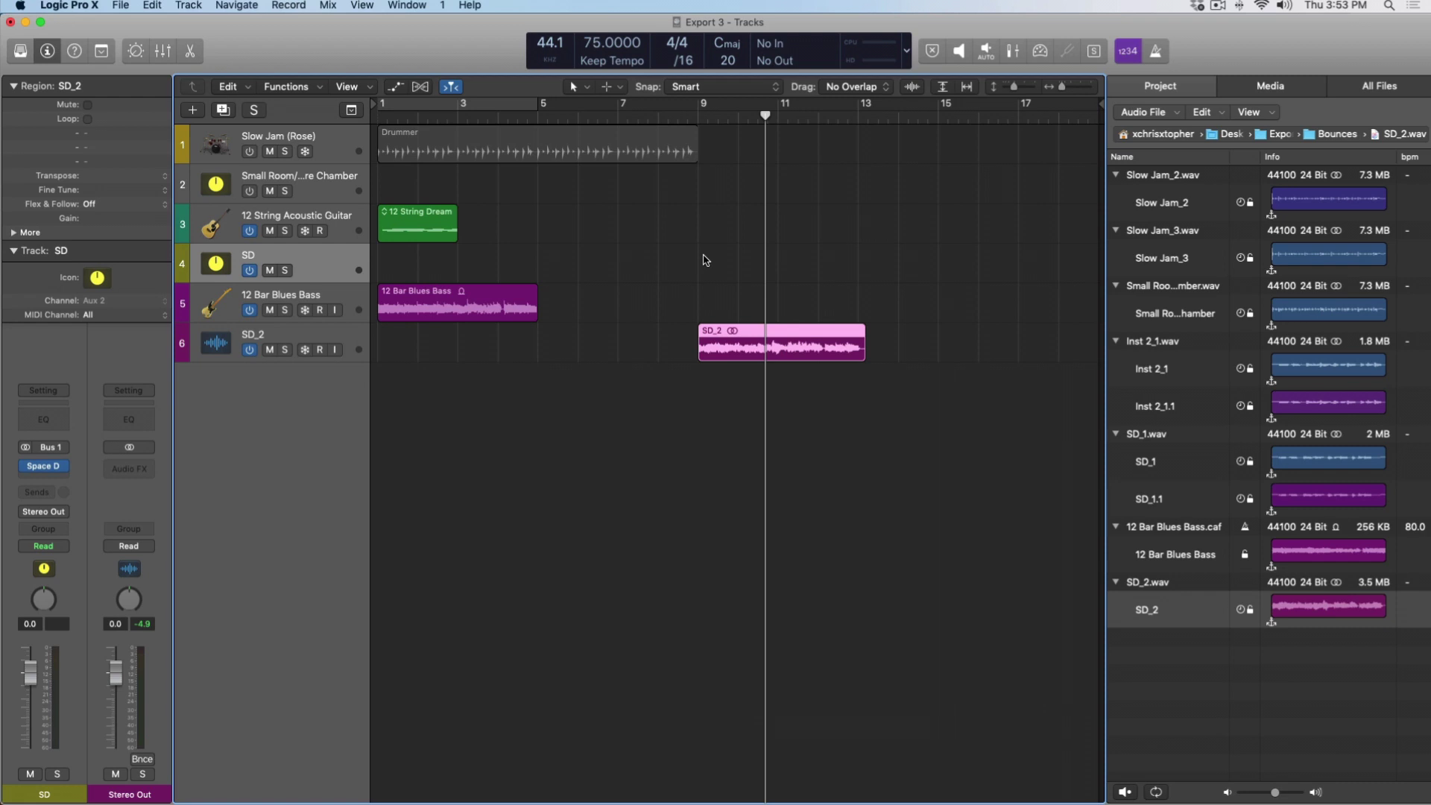
Export the 12 String Acoustic Guitar track and SD aux as Inst 2_2.wav and SD_3.wav
click(337, 223)
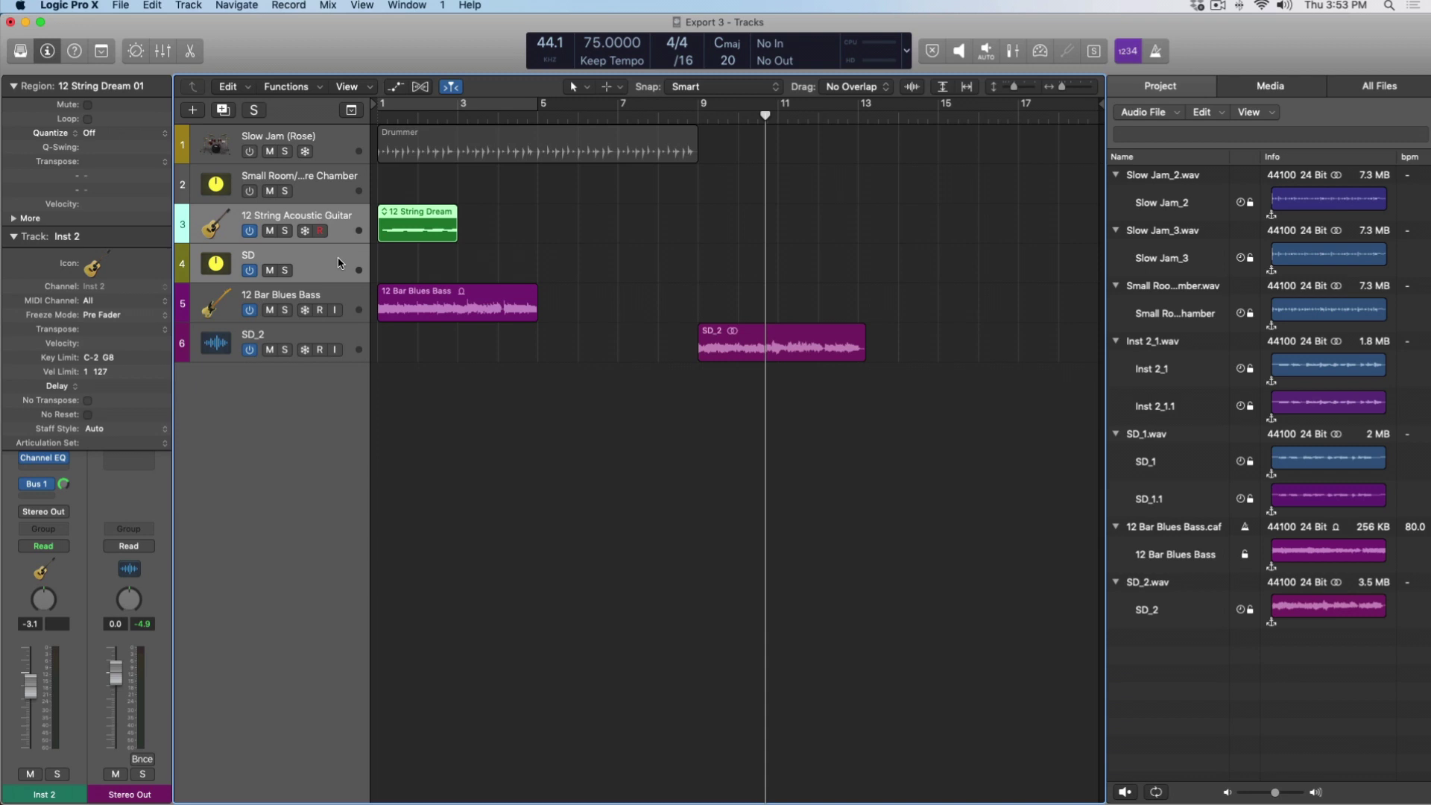
key(super+shift+e)
key(Return)
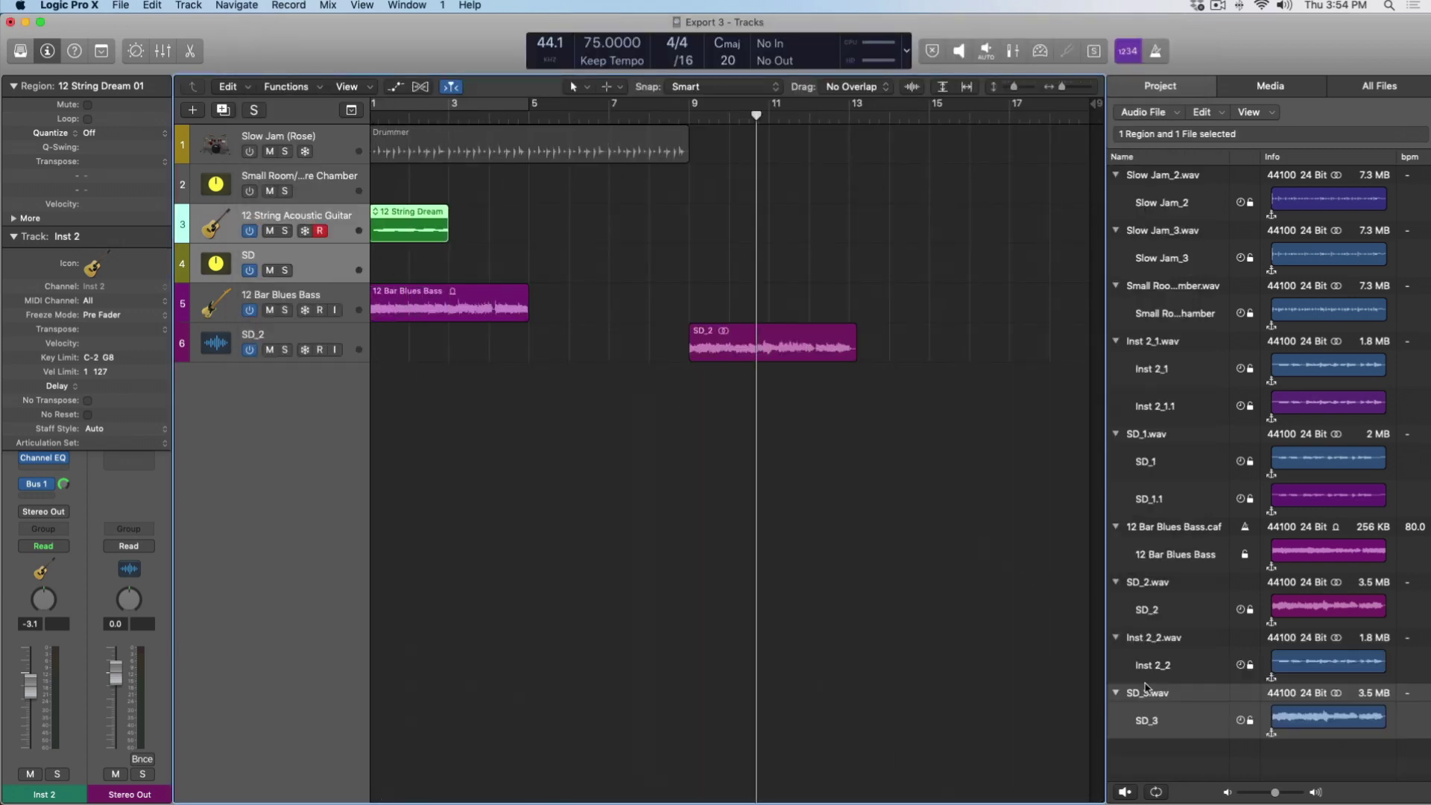
Place SD_3.wav on a new seventh track around bar 13 and play from its start
drag(1147, 692, 887, 452)
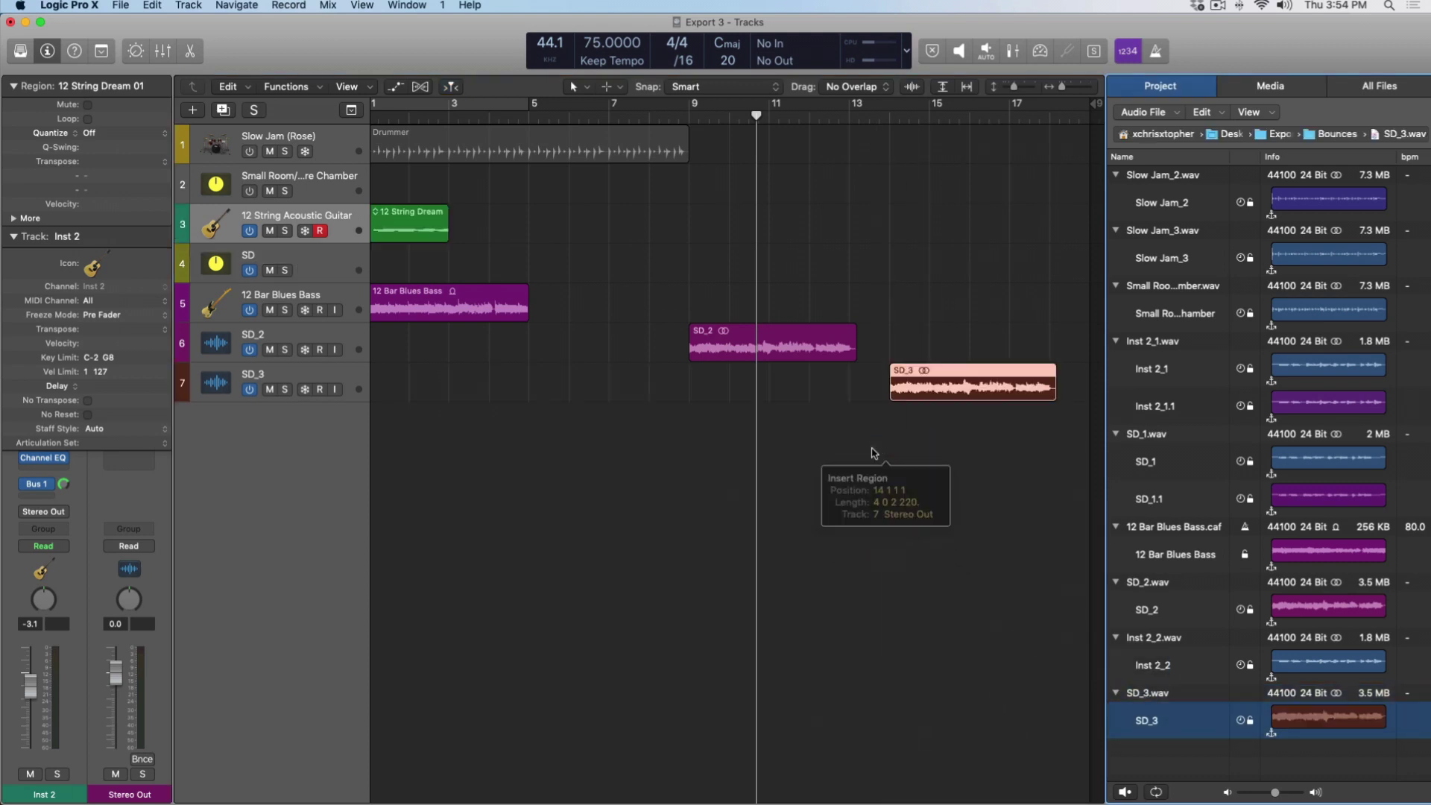
double_click(884, 114)
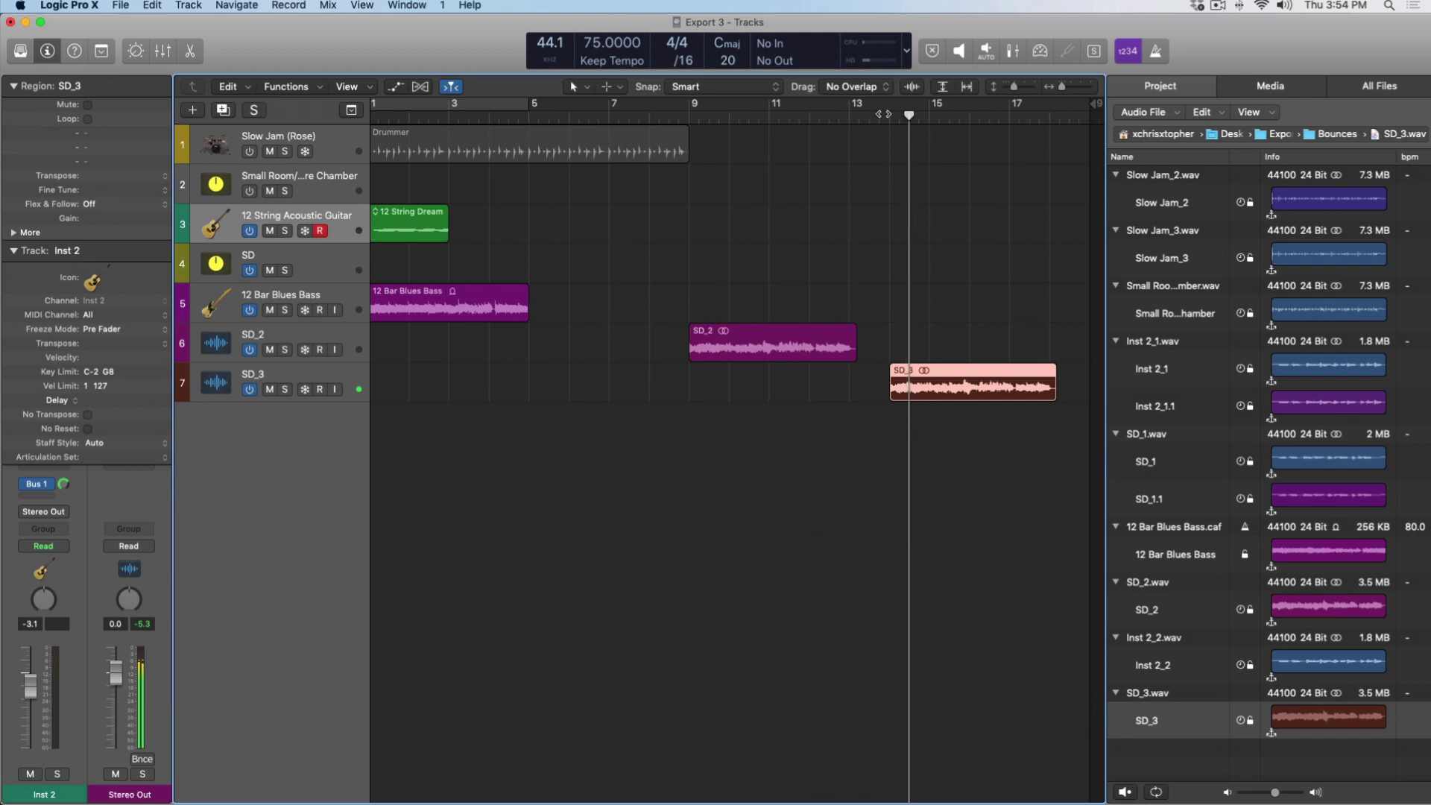